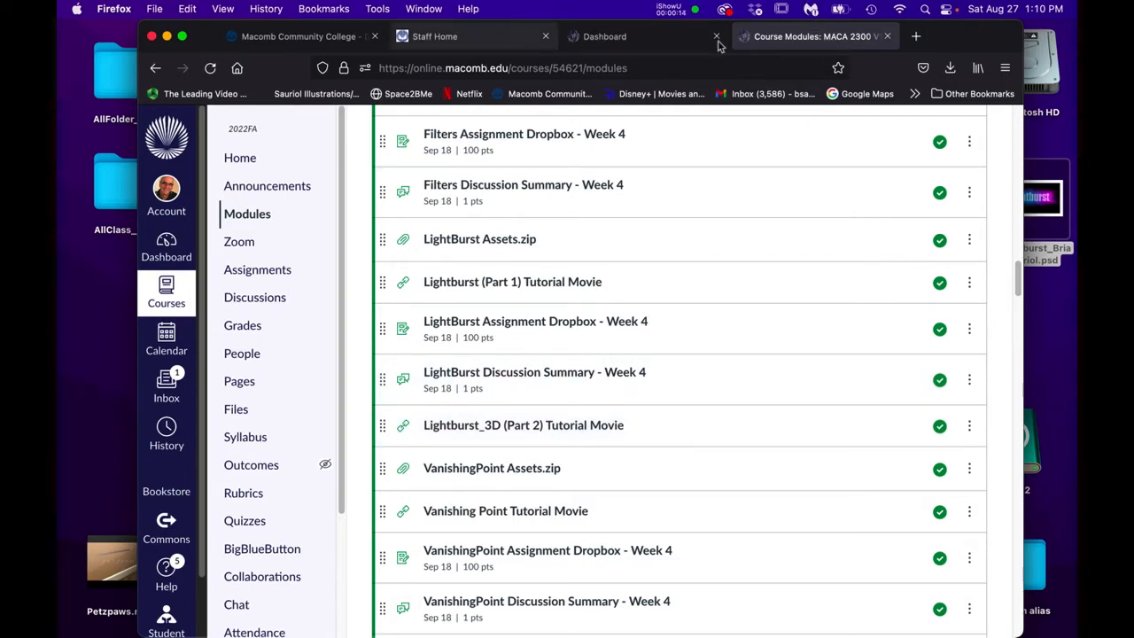
- Scroll through the Week 4 LightBurst and VanishingPoint module items, then minimise Firefox
scroll(632, 370, "up", 1)
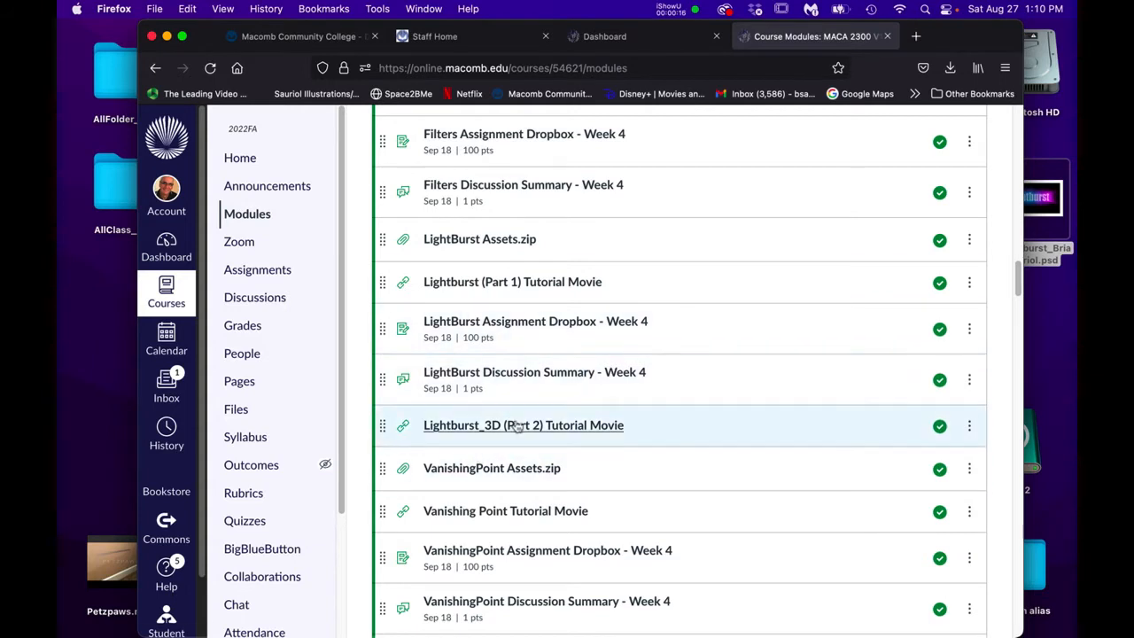
scroll(517, 426, "up", 6)
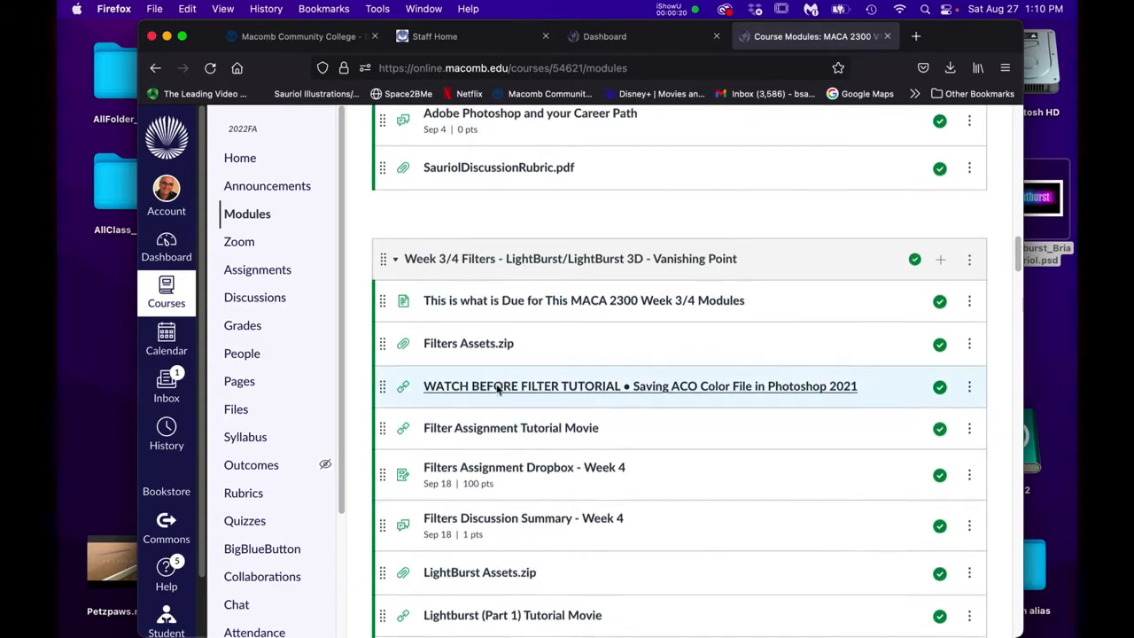
scroll(494, 383, "down", 4)
scroll(497, 388, "down", 1)
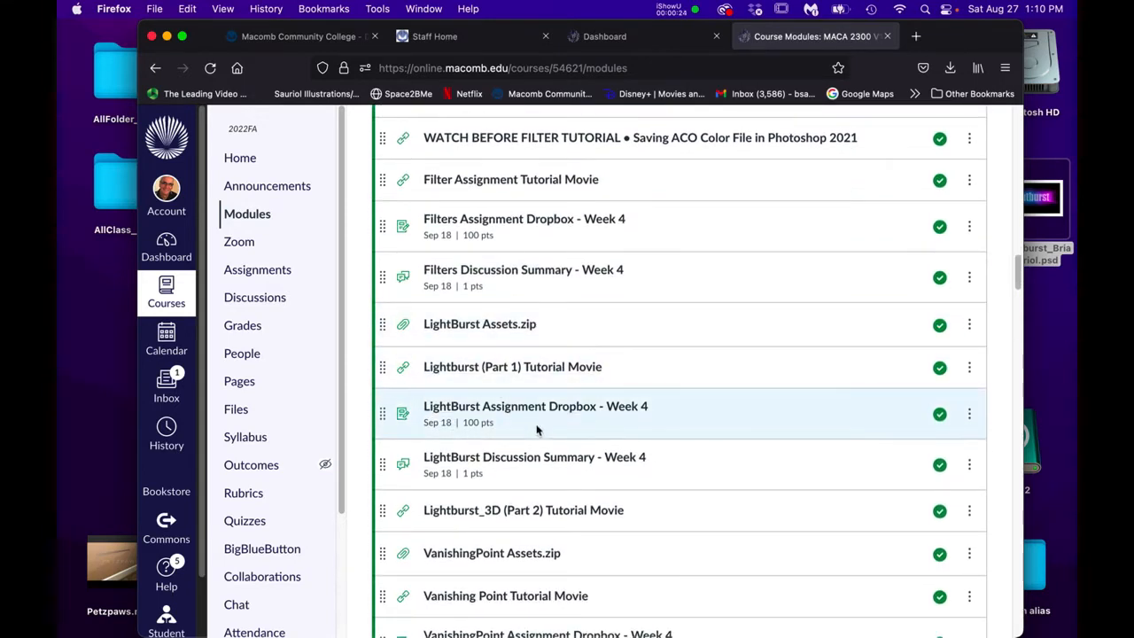
scroll(542, 416, "up", 1)
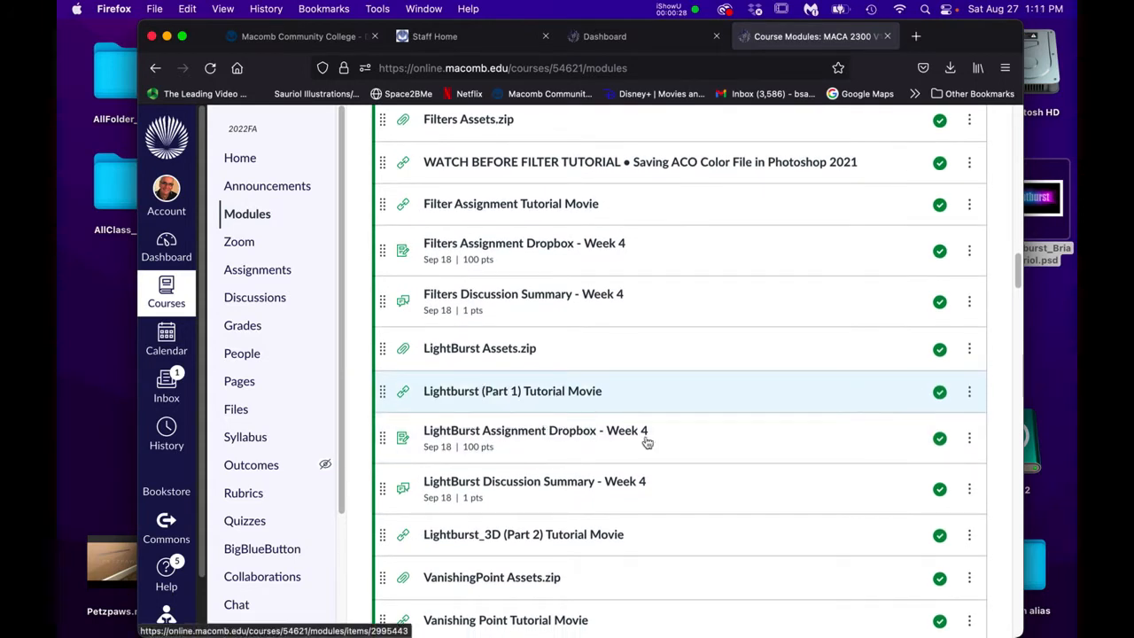
scroll(646, 442, "down", 2)
scroll(646, 443, "down", 2)
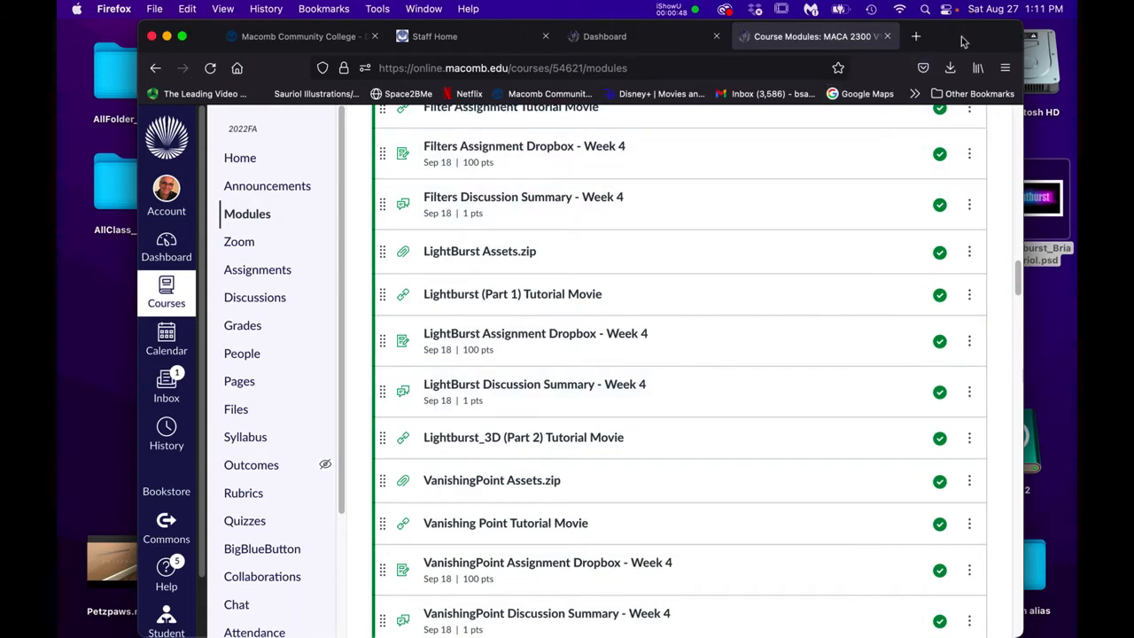
key("super+m")
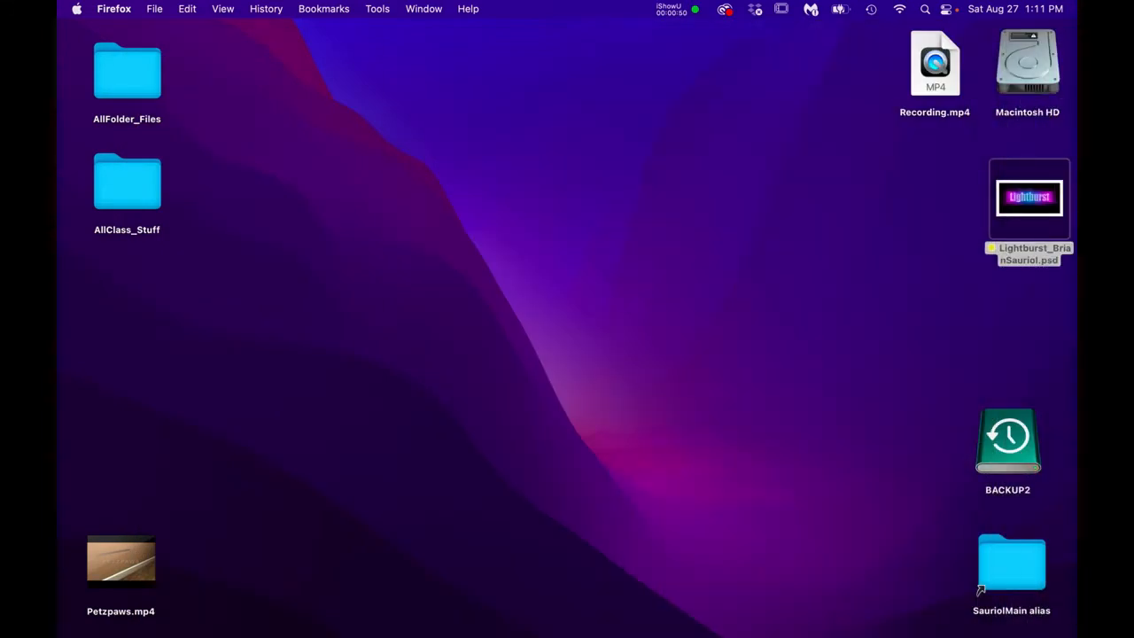
left_click(801, 236)
left_click(1036, 195)
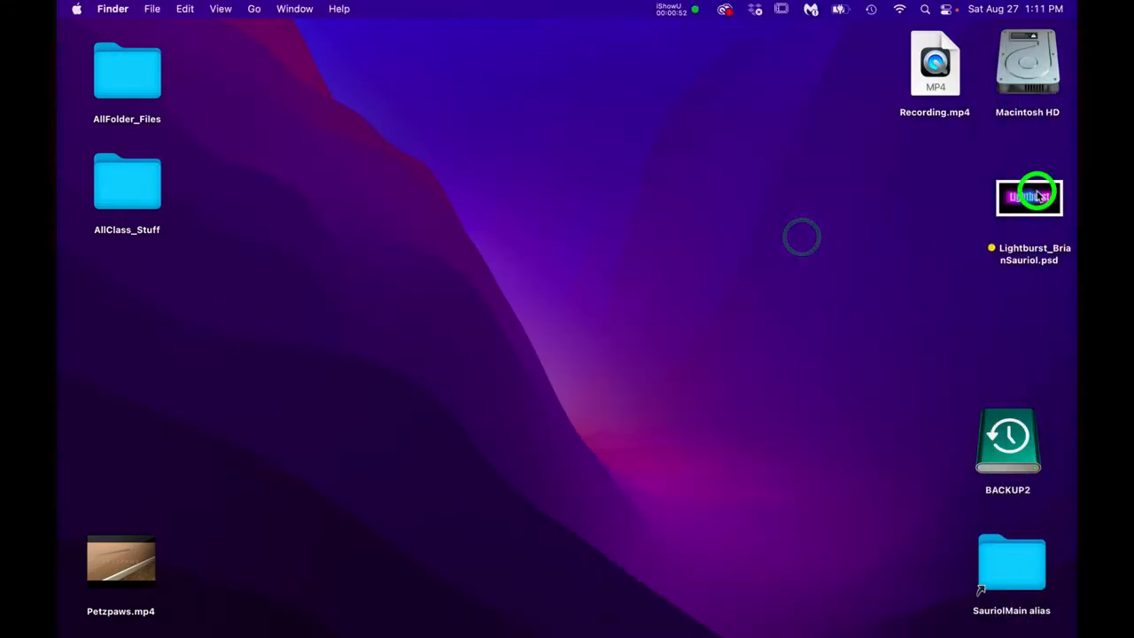
left_click_drag(1036, 195, 567, 259)
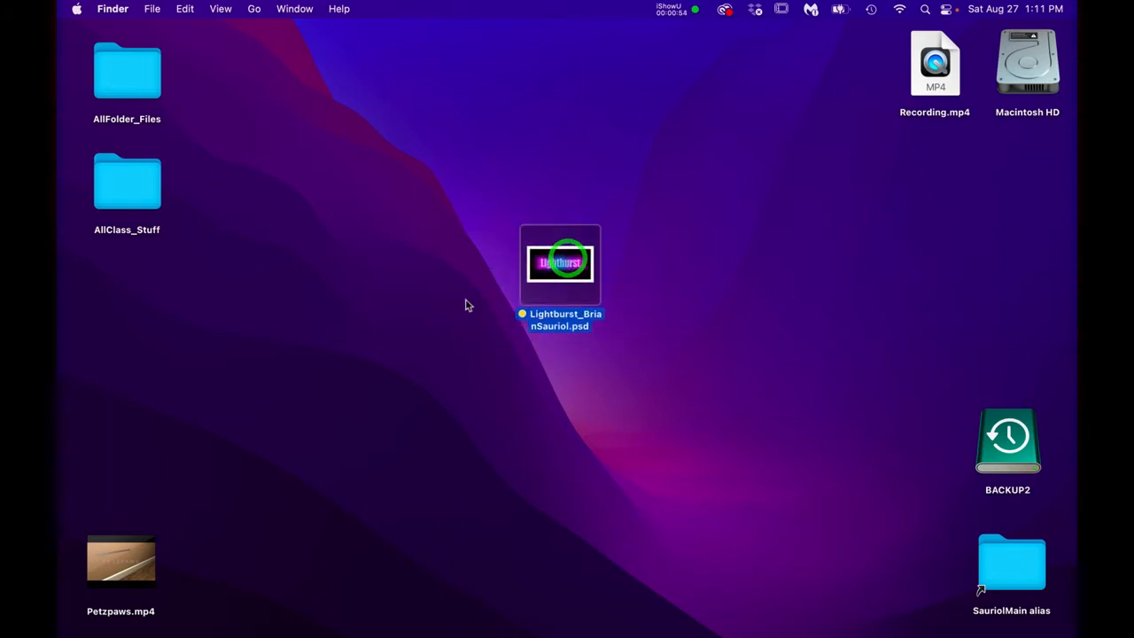
double_click(562, 270)
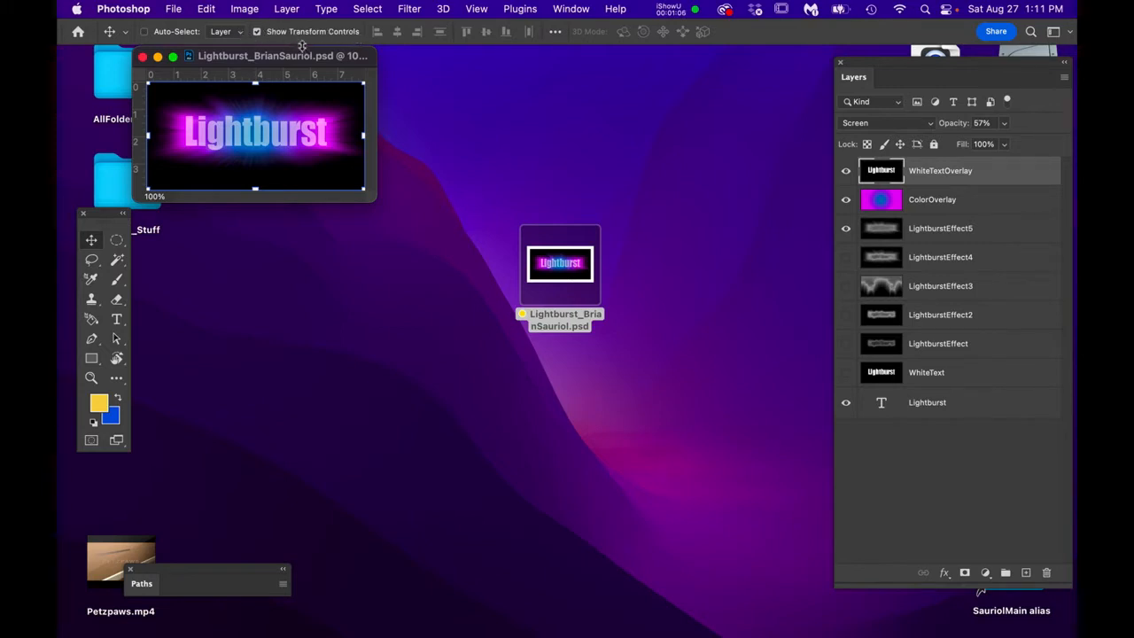
left_click_drag(308, 59, 452, 202)
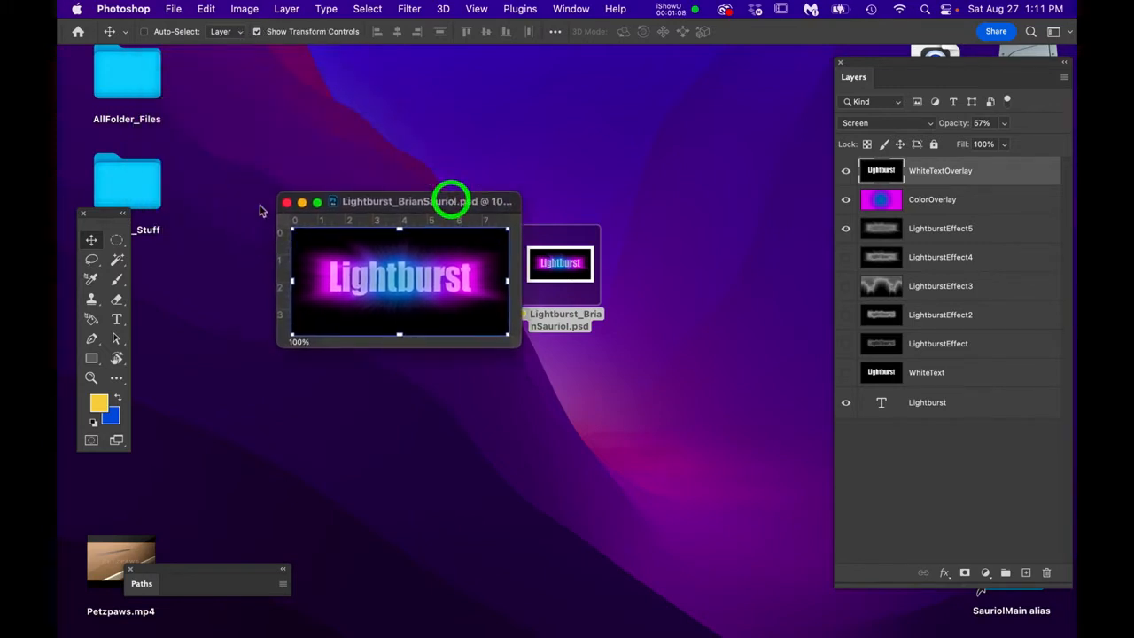
left_click(90, 240)
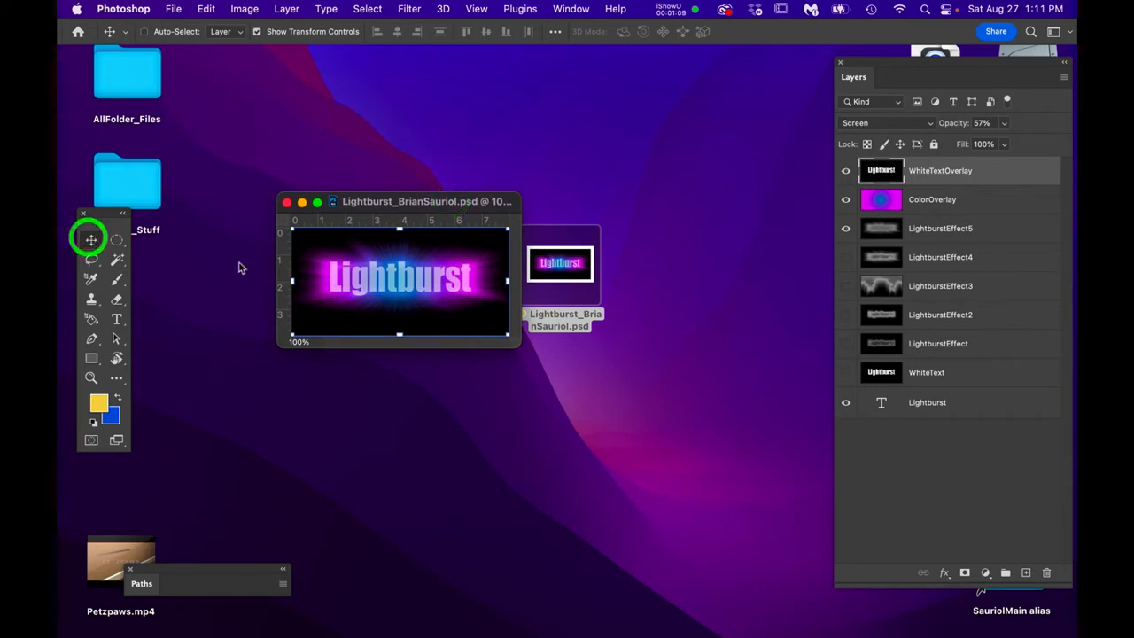
left_click(401, 201)
left_click_drag(520, 347, 821, 572)
scroll(587, 389, "up", 5)
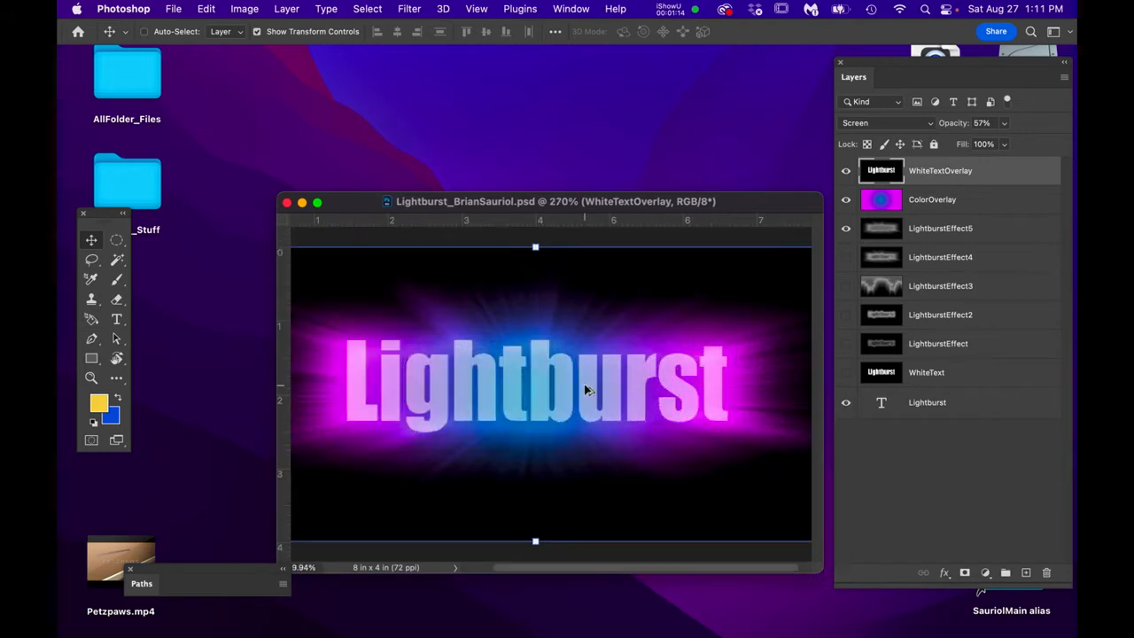
scroll(586, 390, "down", 1)
scroll(587, 390, "down", 1)
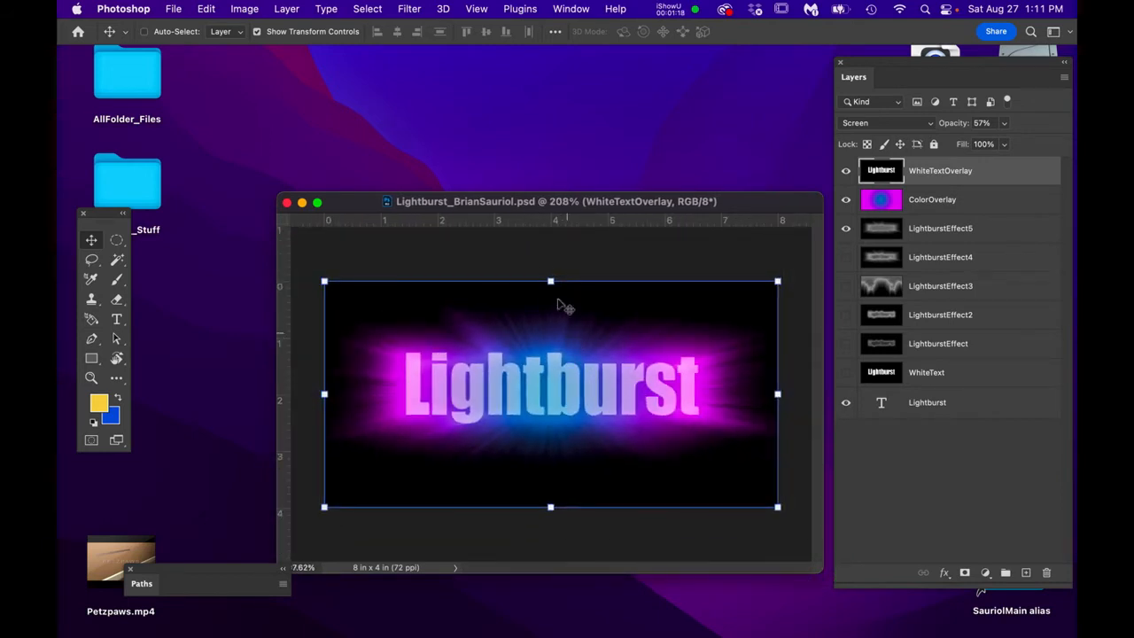
left_click(138, 8)
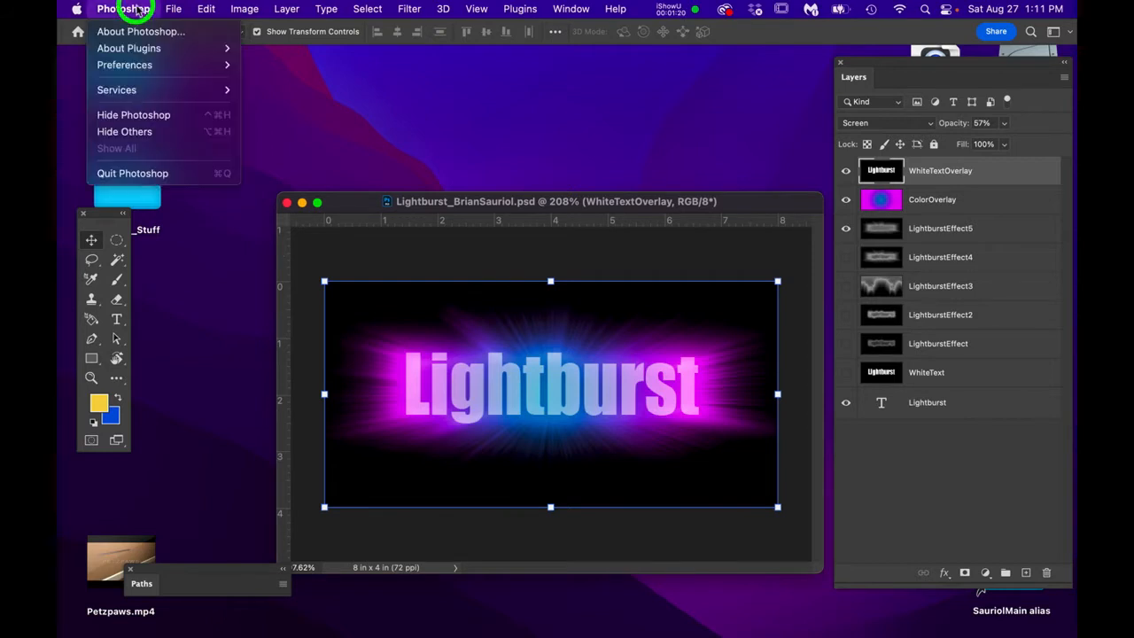
- Confirm Deactivate Native Canvas is checked in Technology Previews preferences, then close the Lightburst document
mouse_move(148, 65)
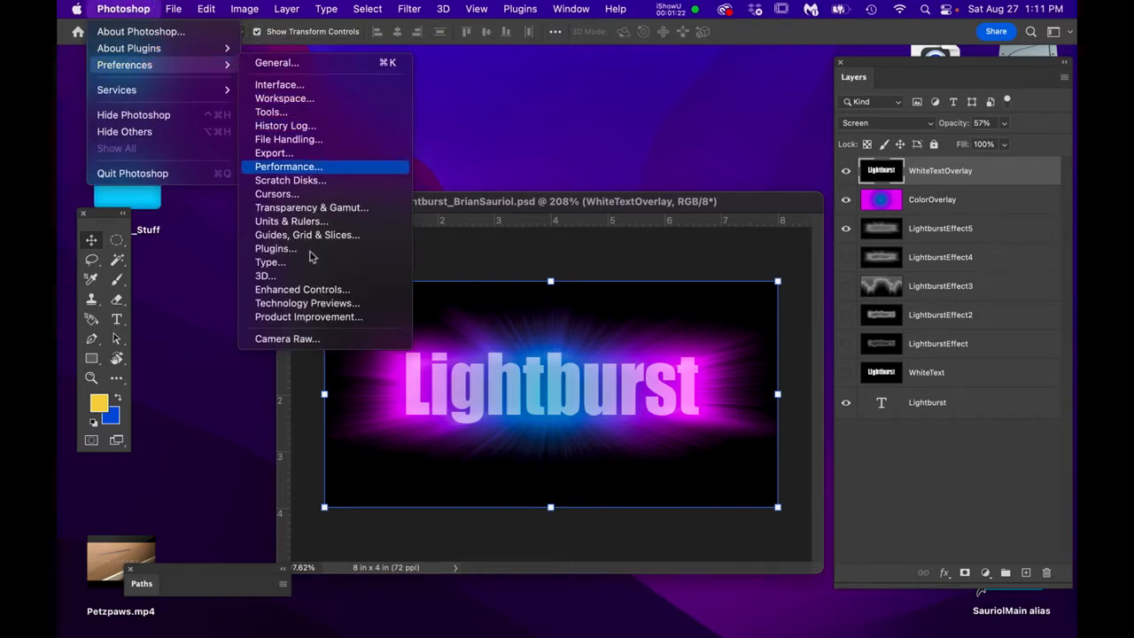
left_click(317, 303)
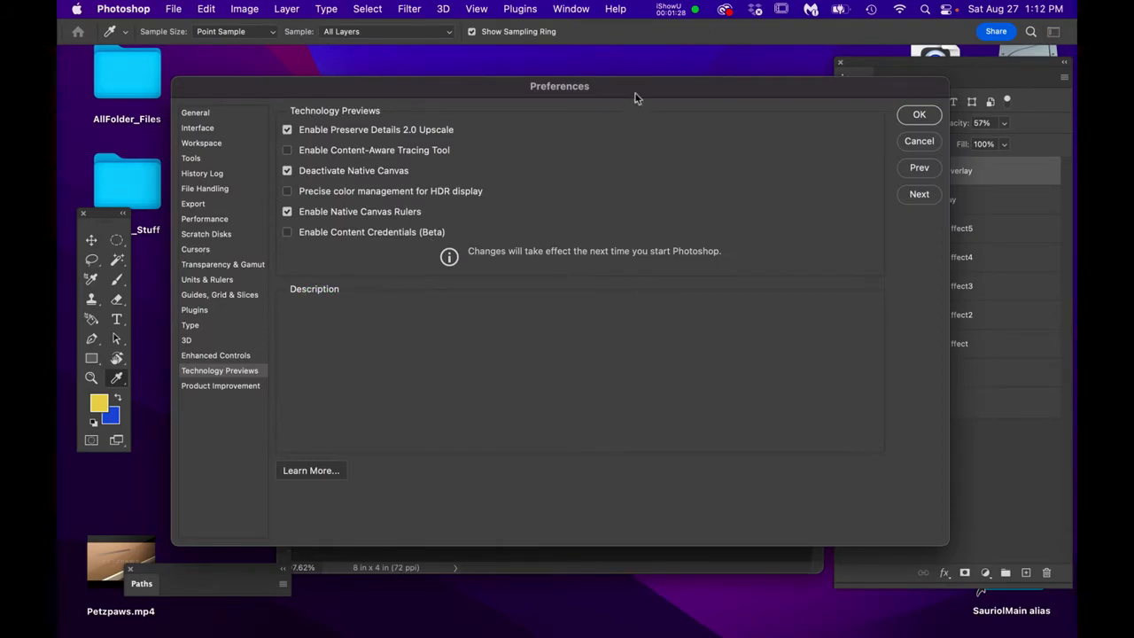
mouse_move(634, 97)
left_mouse_down()
mouse_move(651, 452)
mouse_move(629, 95)
left_mouse_up()
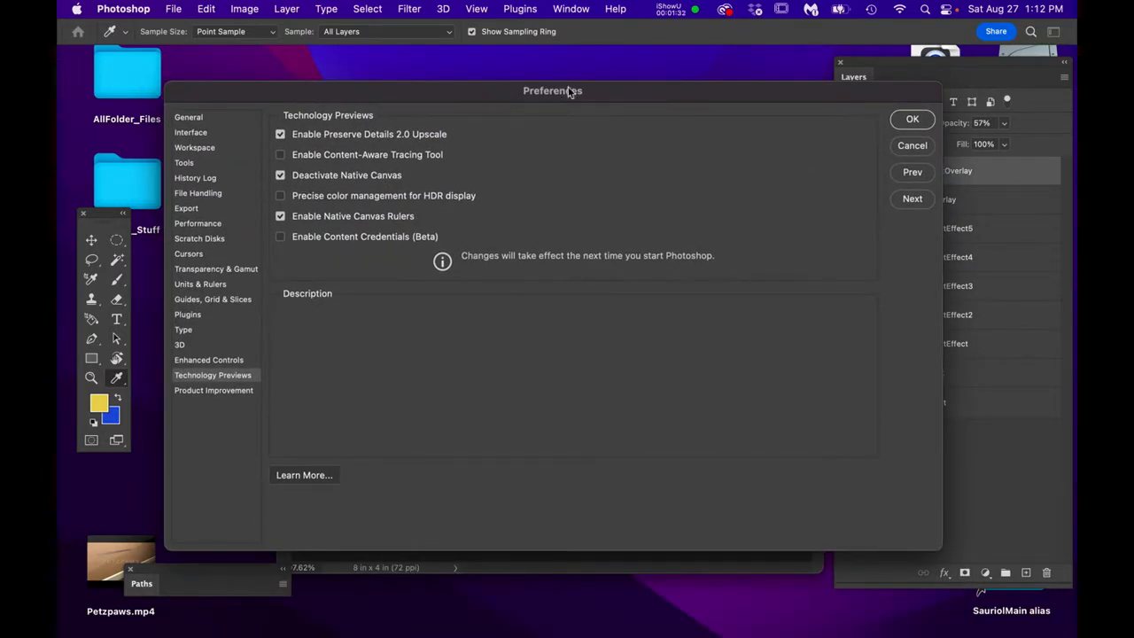
mouse_move(280, 181)
left_click(918, 129)
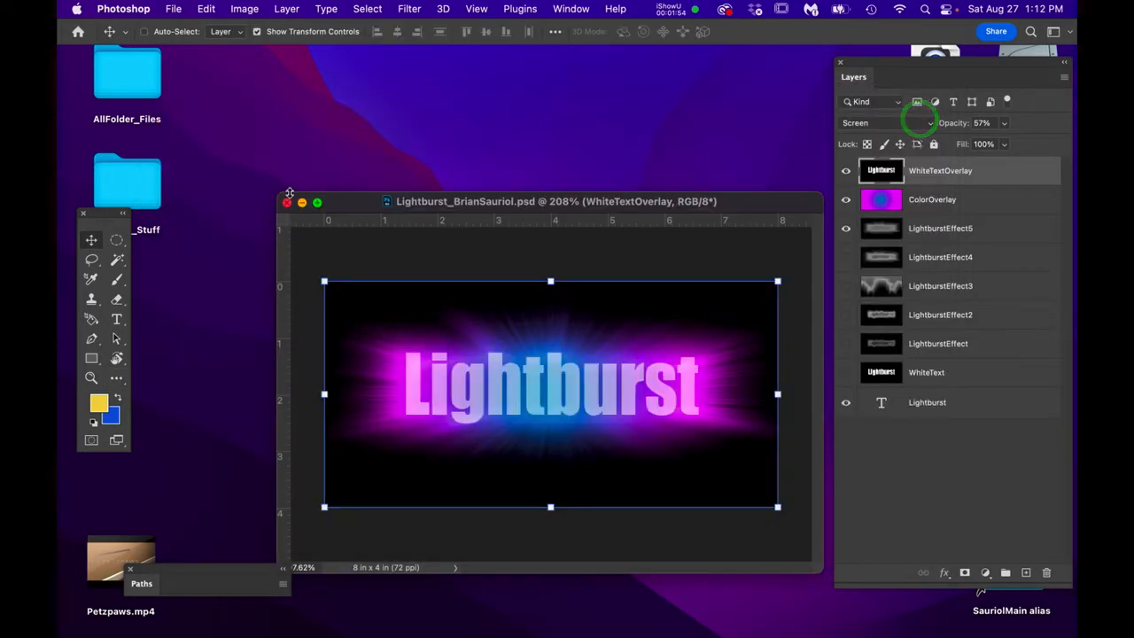
left_click(286, 203)
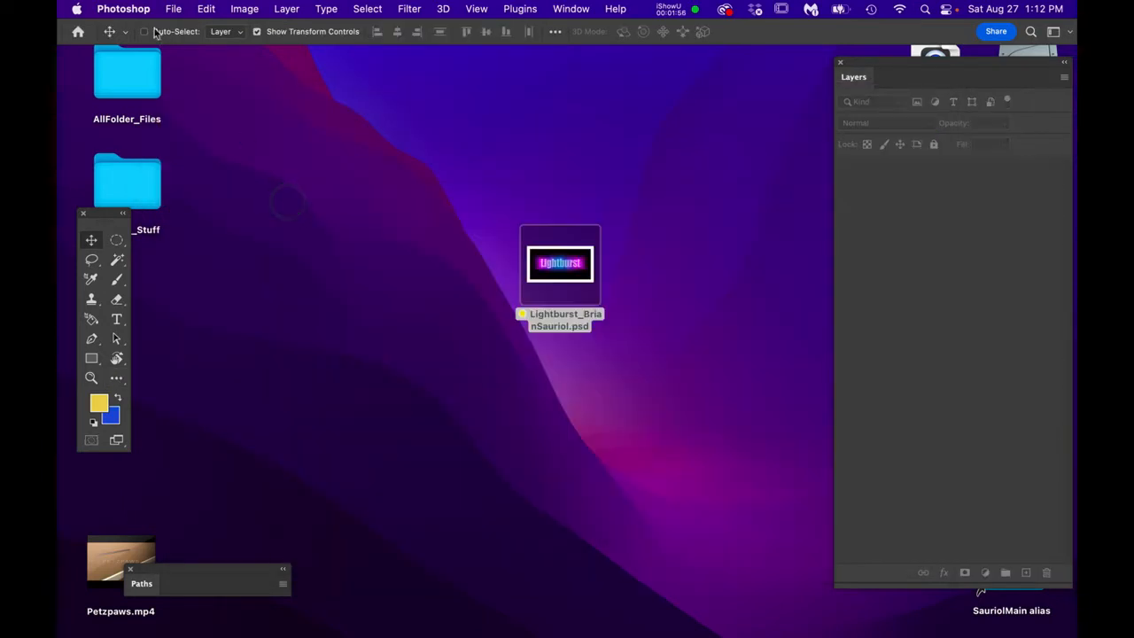
left_click(126, 8)
left_click(144, 172)
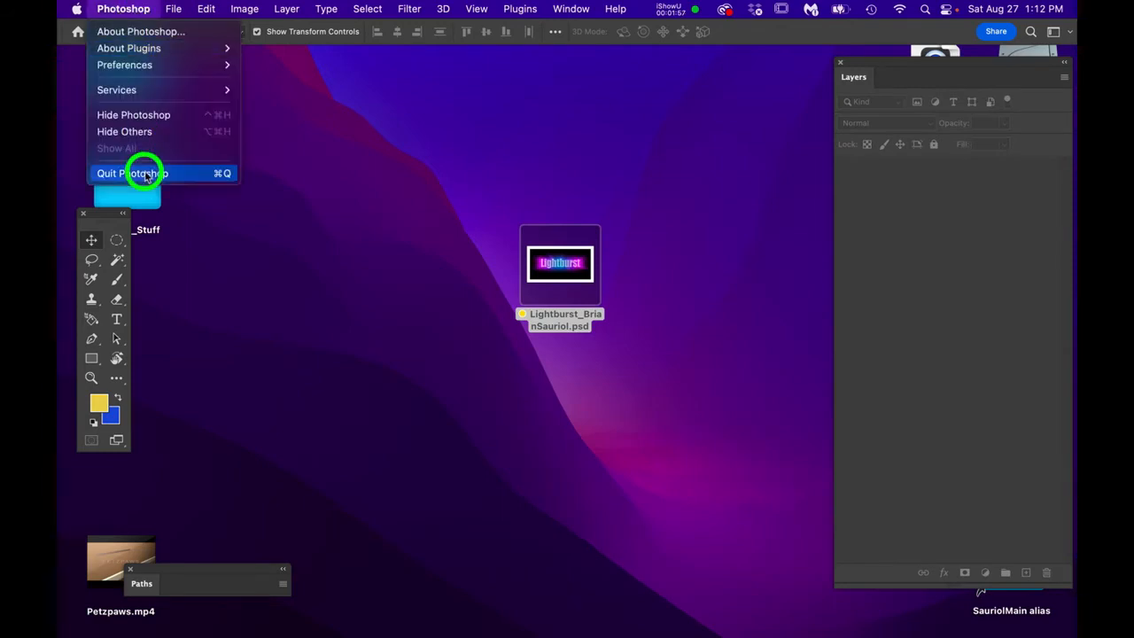
left_click(365, 247)
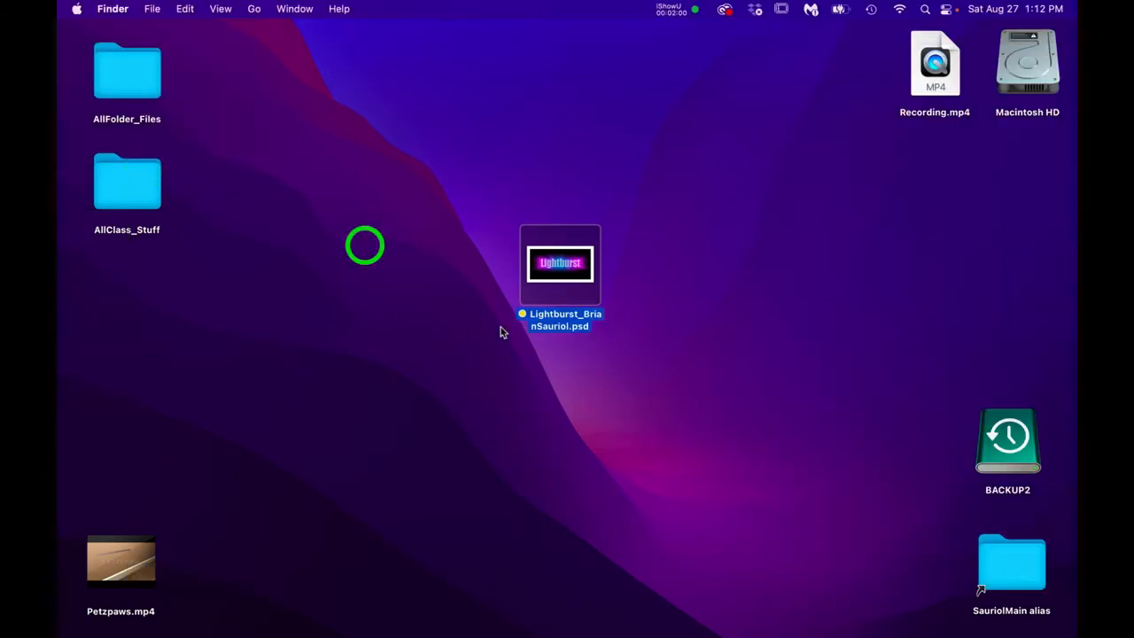
left_click(558, 267)
double_click(558, 273)
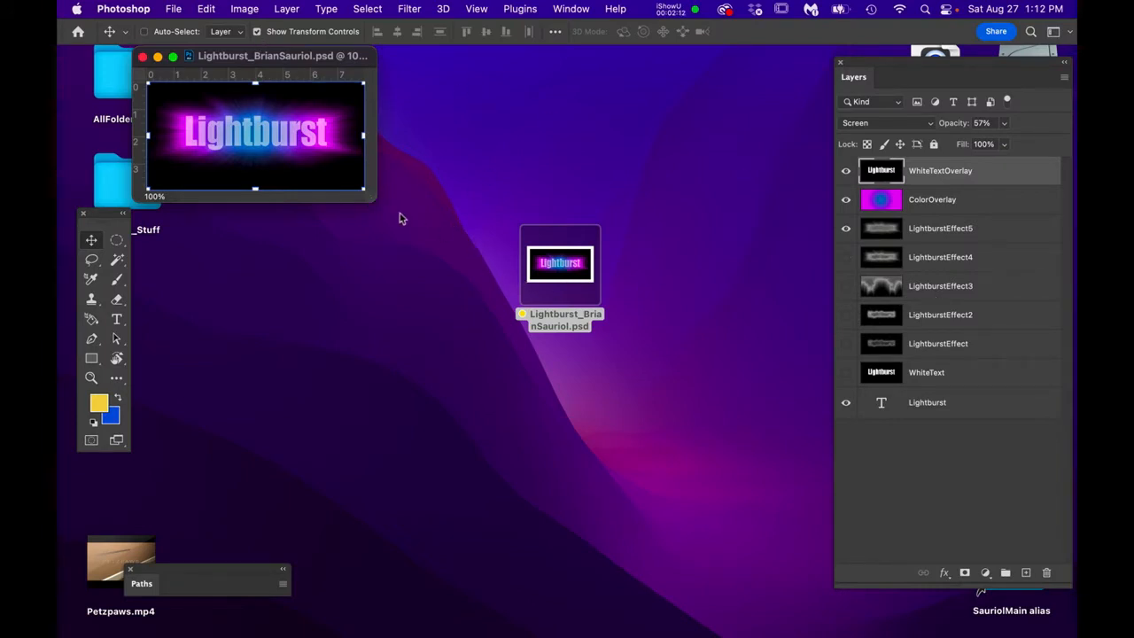
- Enlarge the document window, zoom to about 228%, and hide the WhiteTextOverlay layer
left_click_drag(365, 190, 827, 620)
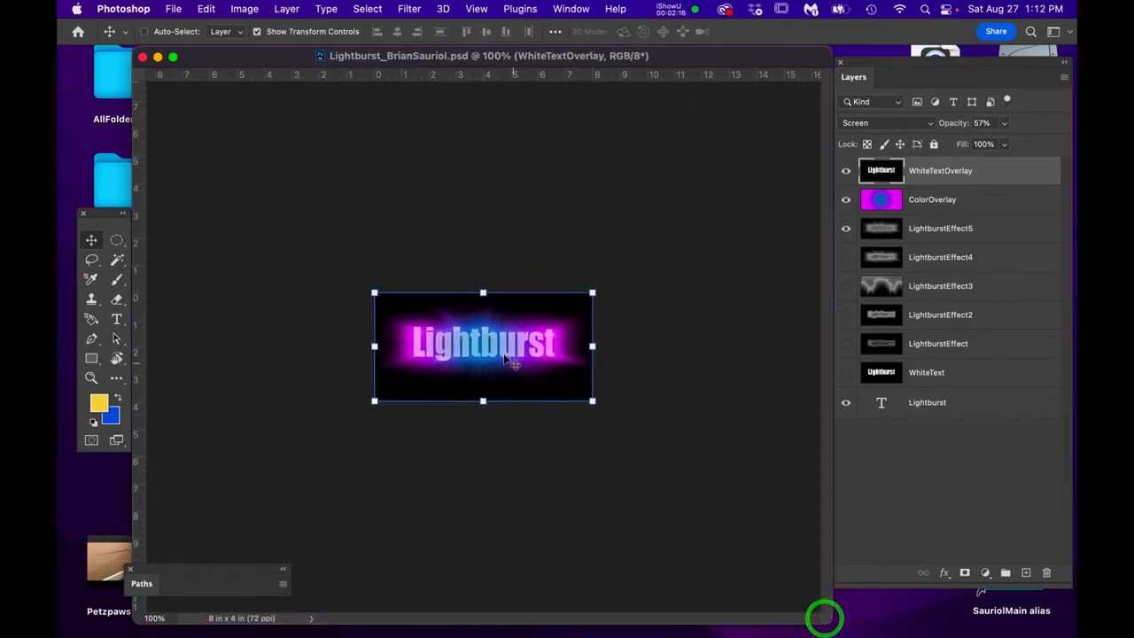
scroll(466, 328, "up", 5)
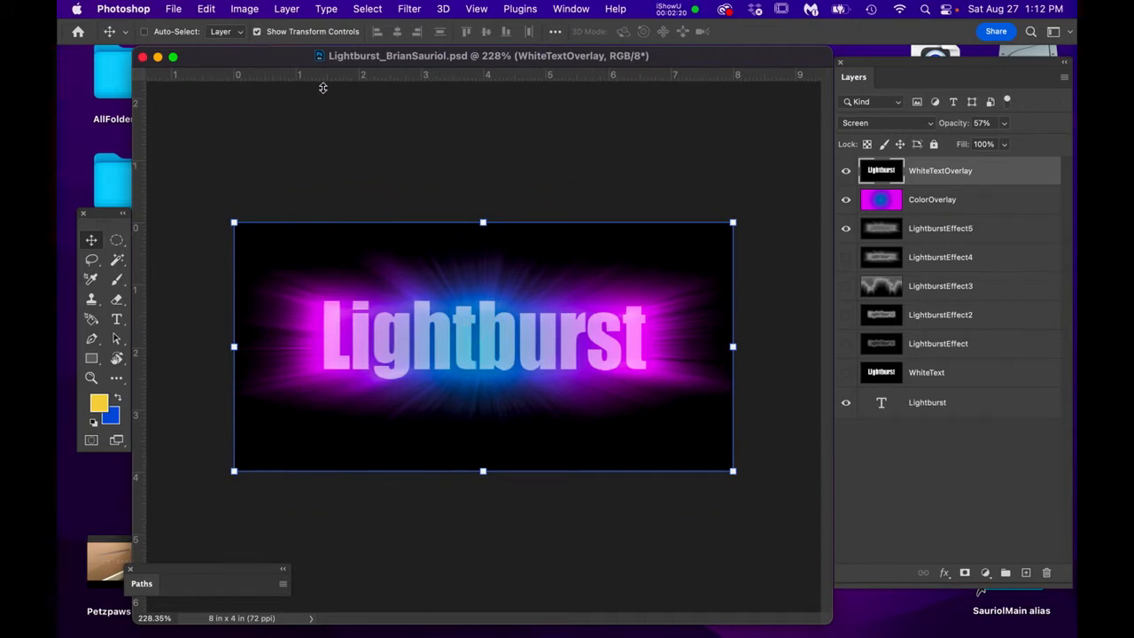
left_click(845, 173)
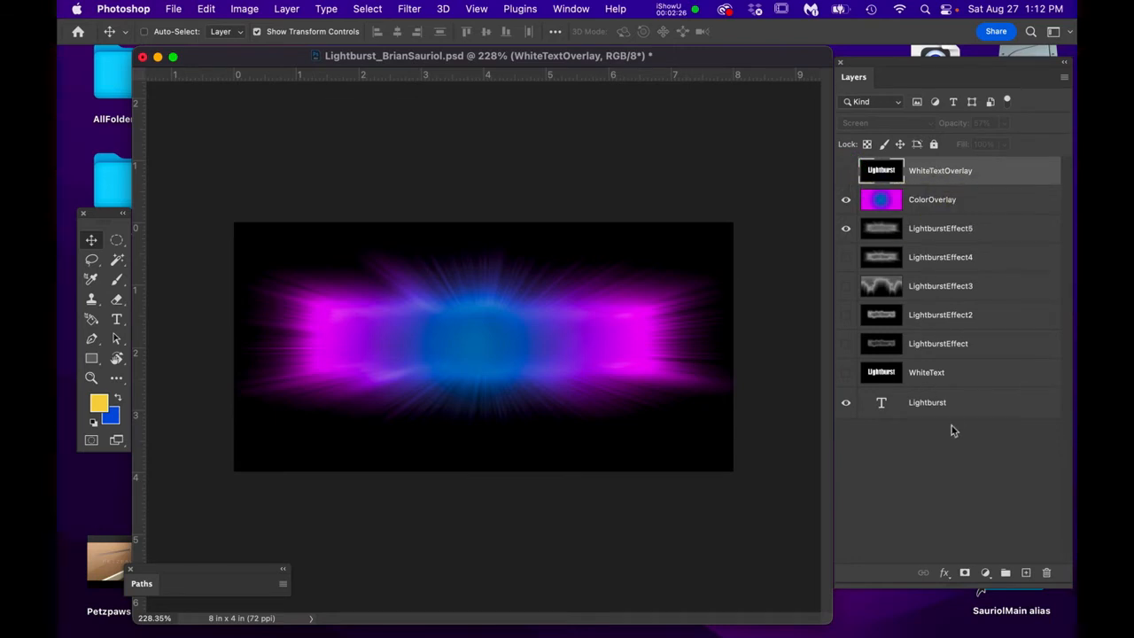
- Duplicate the Lightburst text layer and move Lightburst copy to the top of the layer stack
left_click_drag(962, 404, 1025, 572)
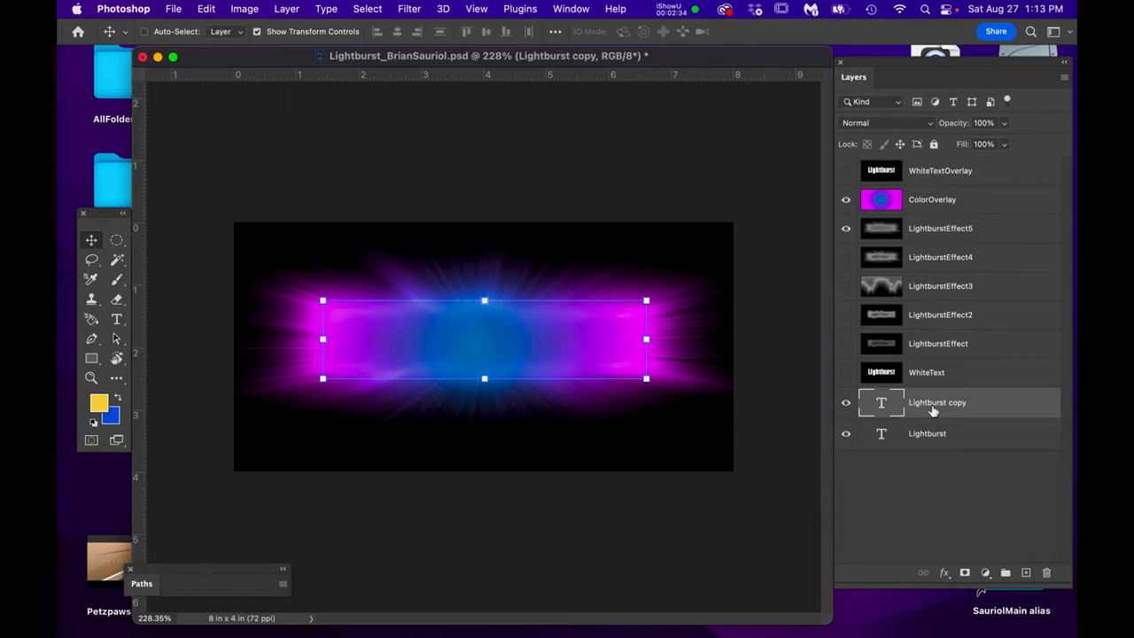
left_click_drag(937, 410, 931, 165)
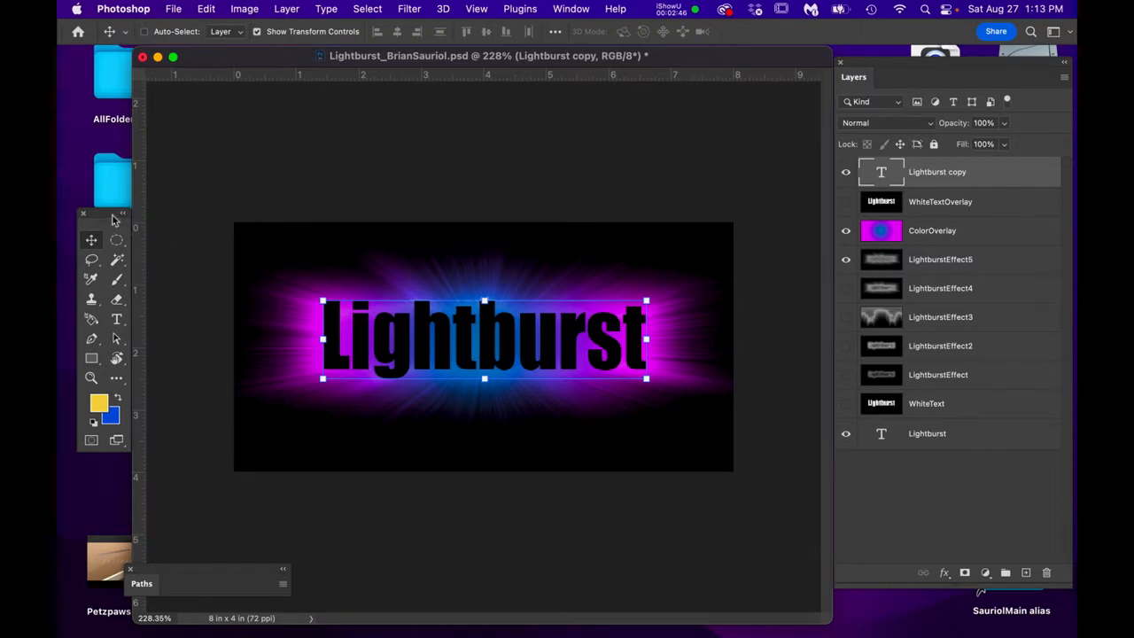
left_click_drag(112, 214, 156, 215)
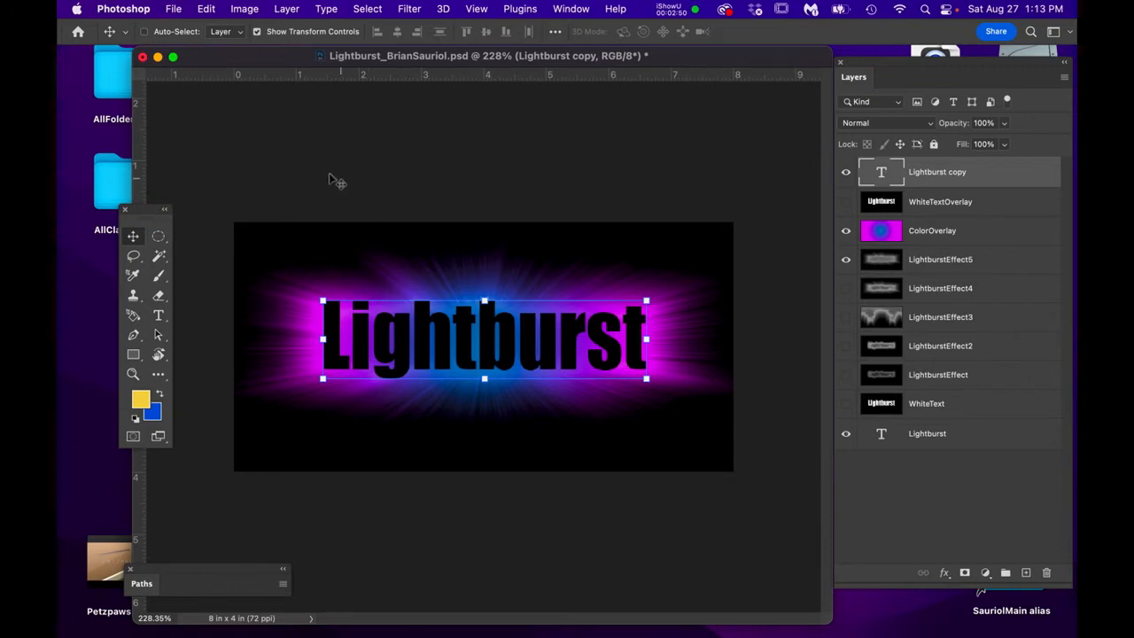
left_click(134, 237)
- Extrude the Lightburst copy text into 3D, raise the scene light, and rotate the text slightly
left_click_drag(328, 9, 361, 129)
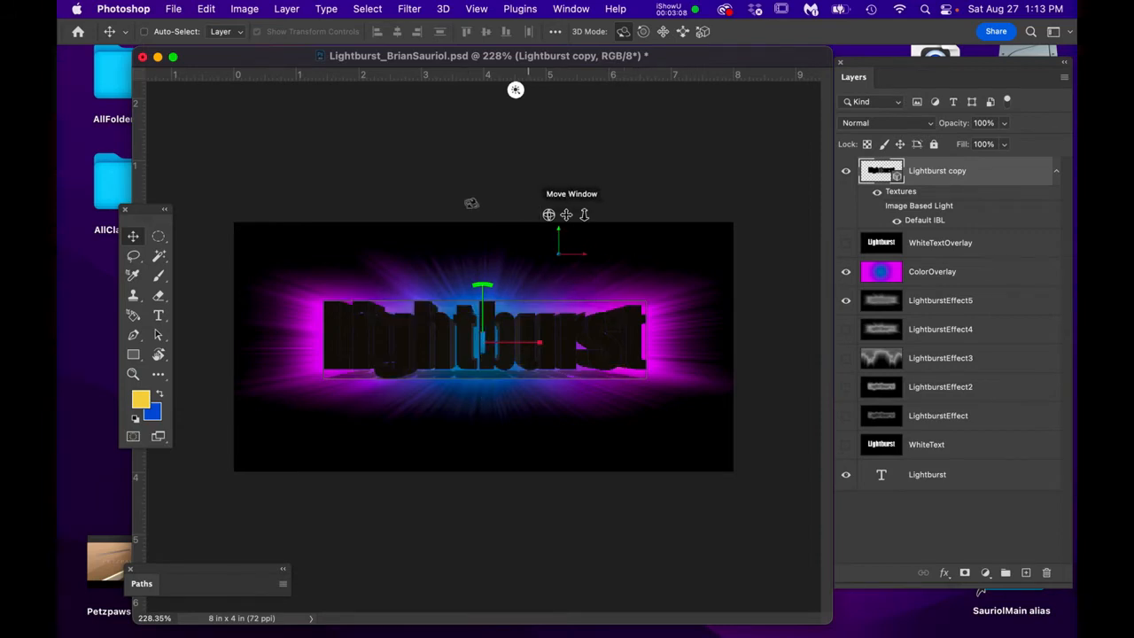
left_click(159, 237)
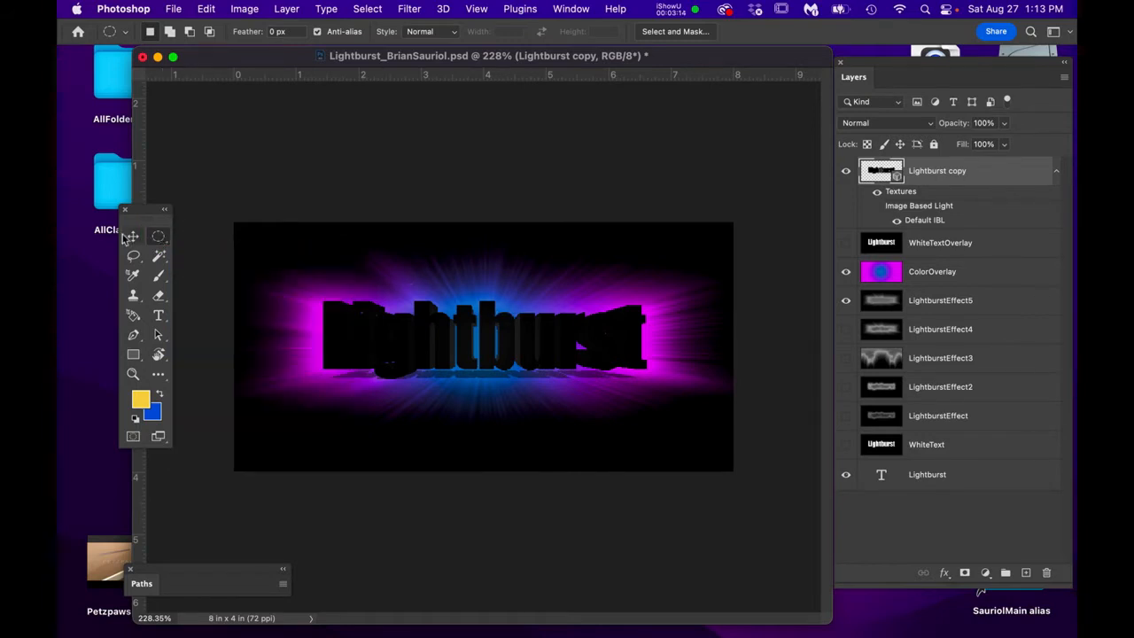
left_click(131, 237)
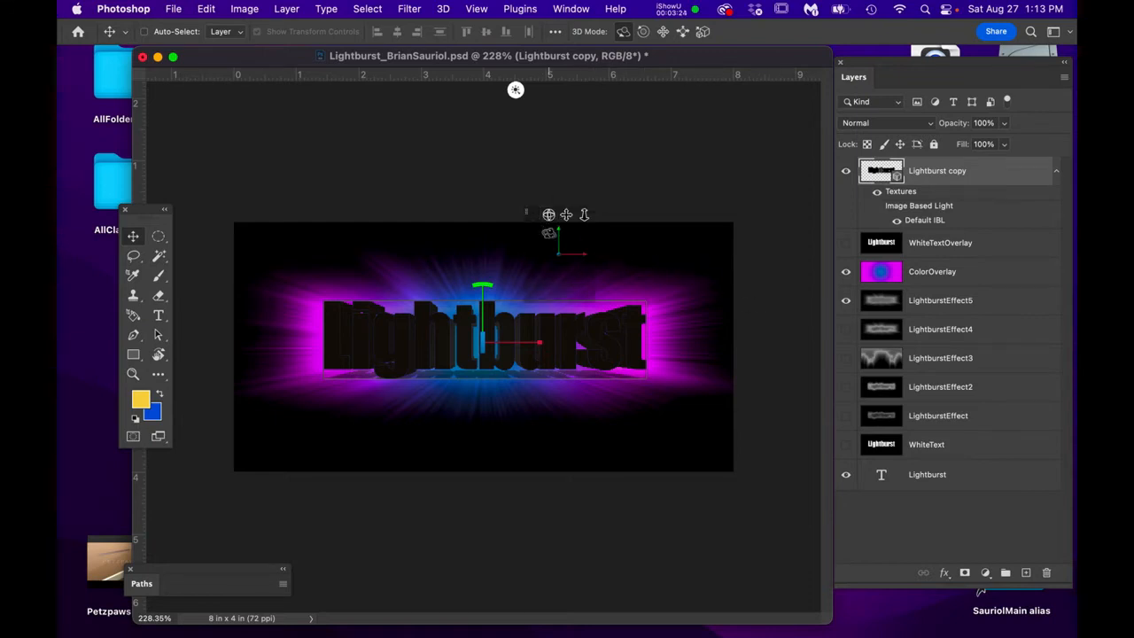
scroll(548, 233, "up", 4)
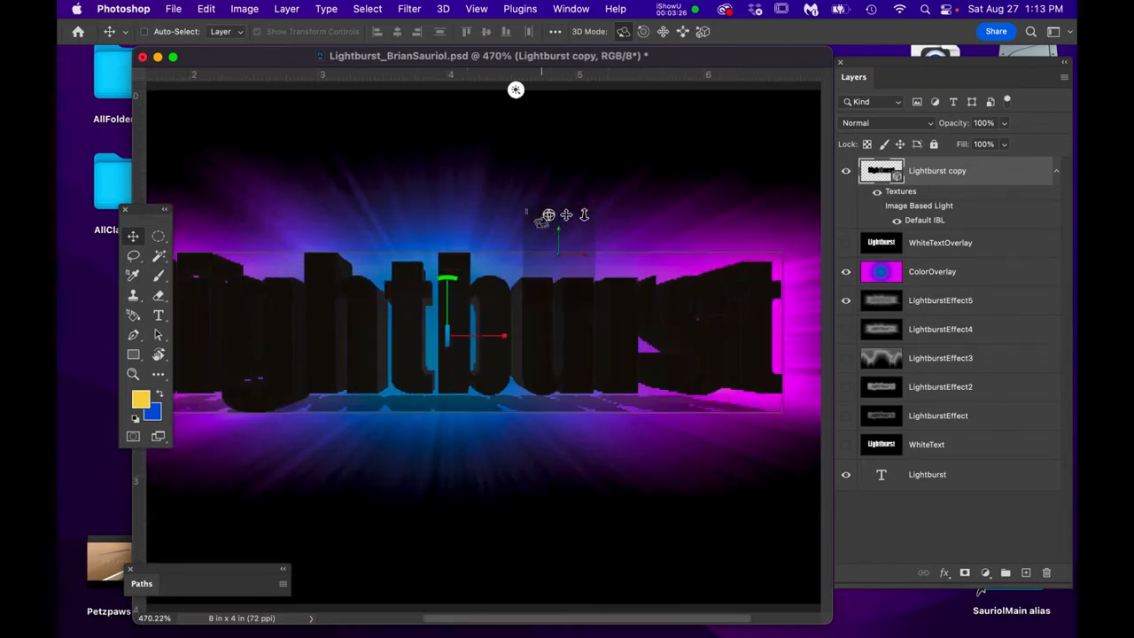
left_click_drag(523, 281, 454, 148)
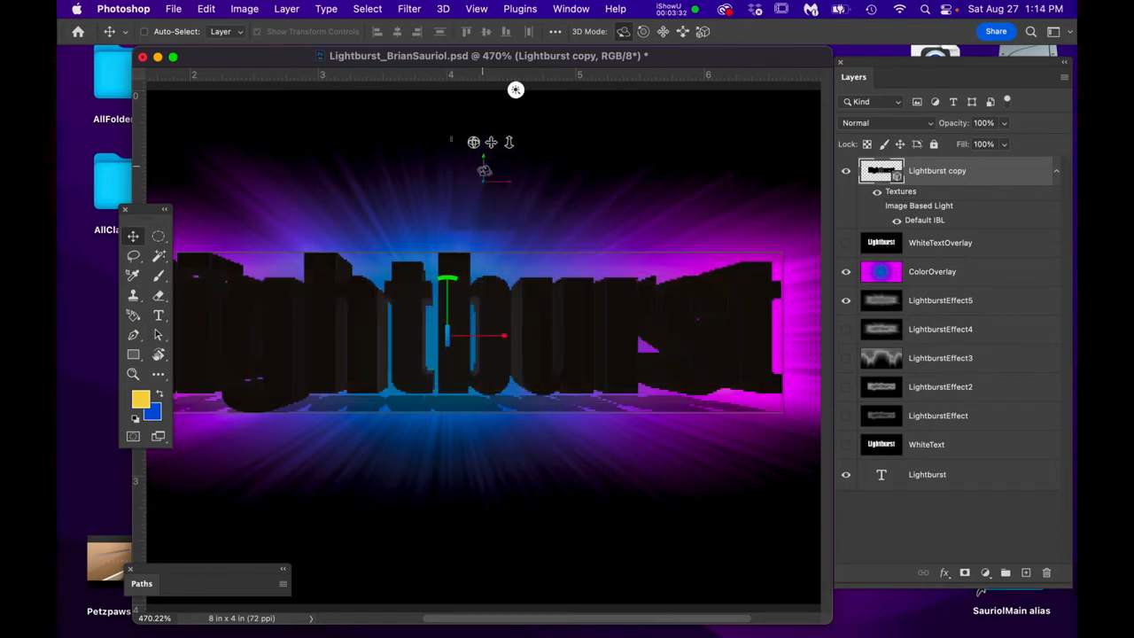
left_click_drag(484, 170, 496, 178)
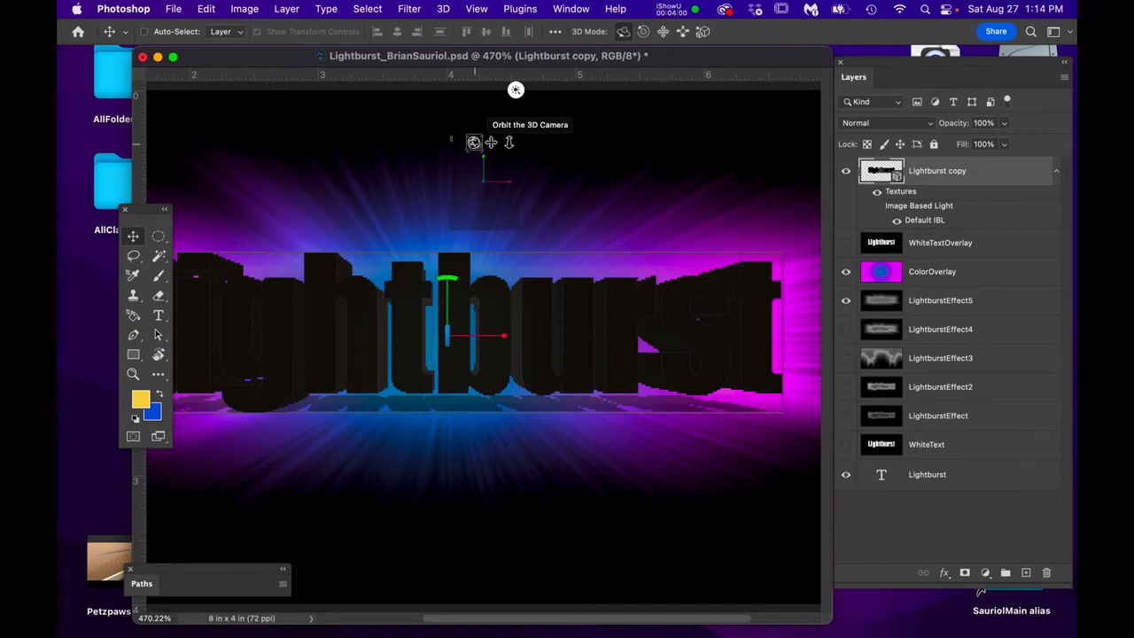
- Orbit and dolly the 3D camera to frame the extruded Lightburst word head-on
mouse_move(474, 141)
left_mouse_down()
mouse_move(473, 114)
mouse_move(468, 154)
mouse_move(474, 127)
left_mouse_up()
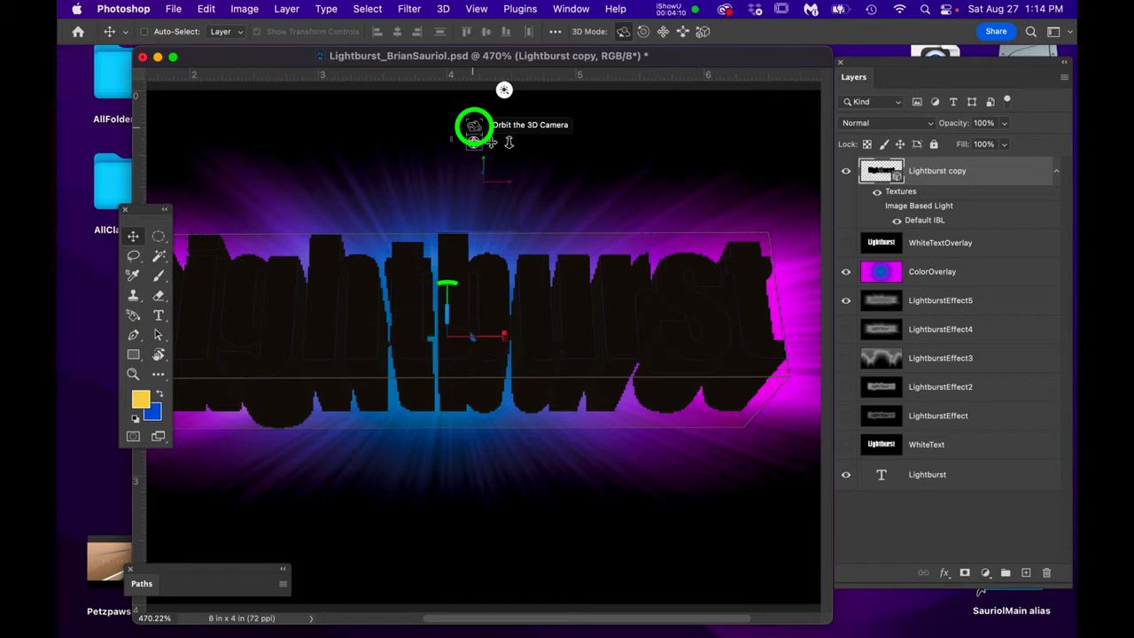
left_click_drag(474, 127, 473, 126)
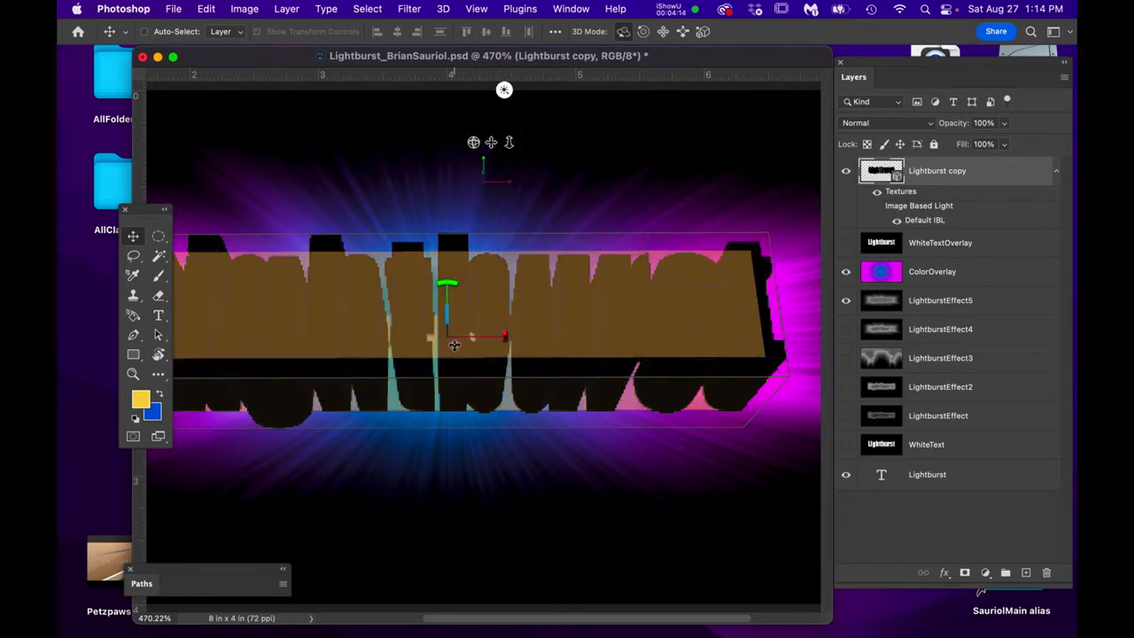
scroll(453, 344, "down", 4)
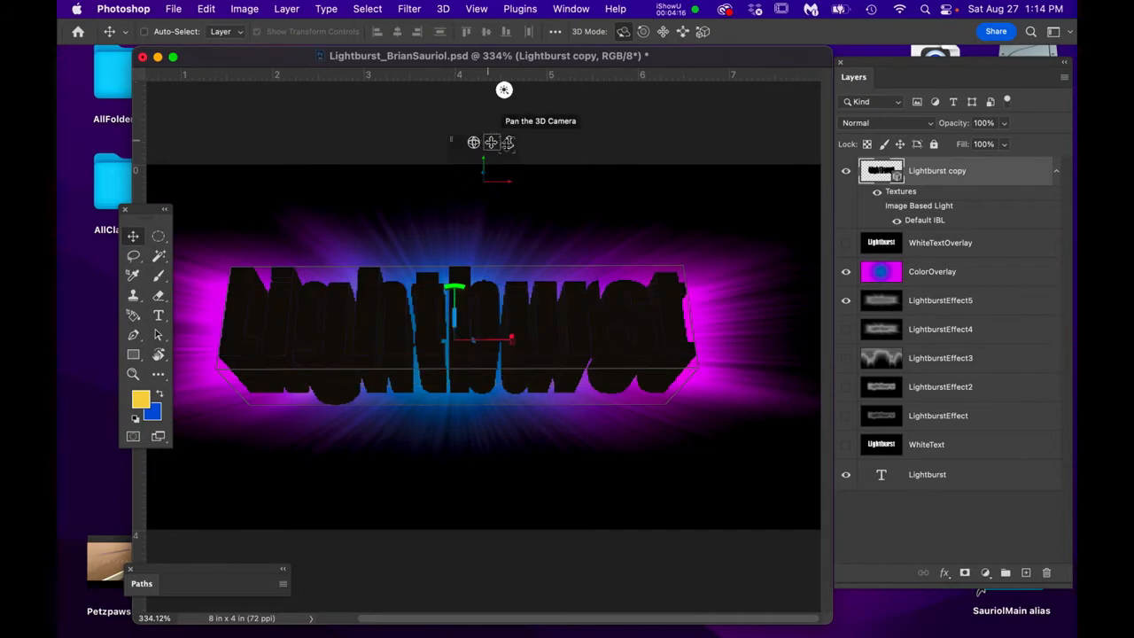
mouse_move(510, 141)
left_mouse_down()
mouse_move(508, 114)
mouse_move(508, 172)
mouse_move(510, 108)
mouse_move(505, 140)
left_mouse_up()
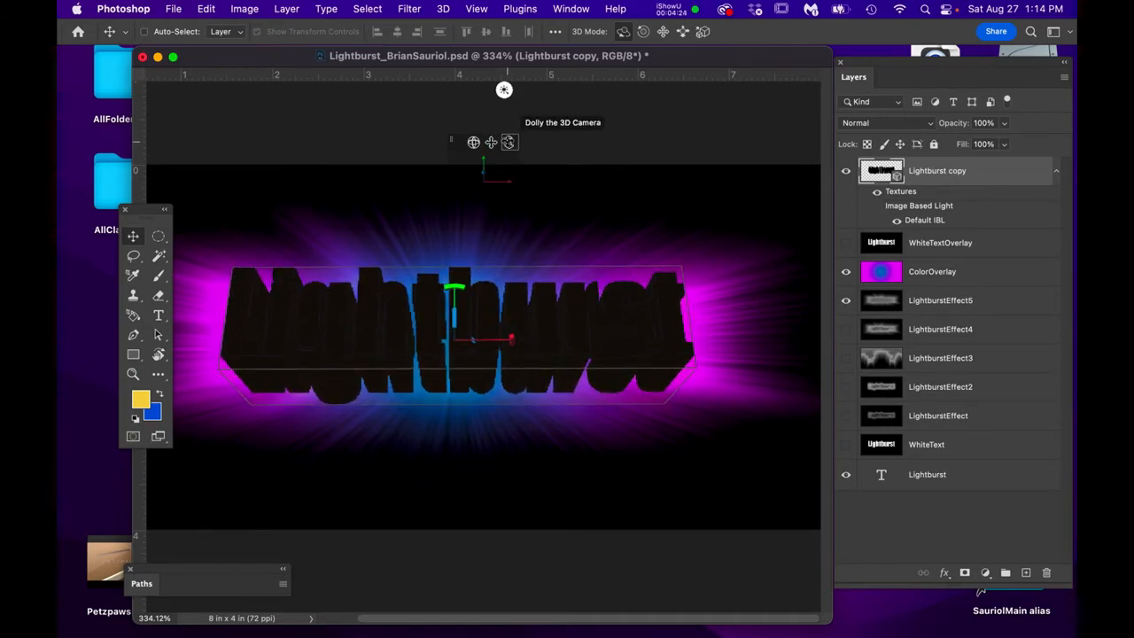
mouse_move(506, 141)
left_mouse_down()
mouse_move(508, 127)
mouse_move(513, 170)
mouse_move(512, 147)
left_mouse_up()
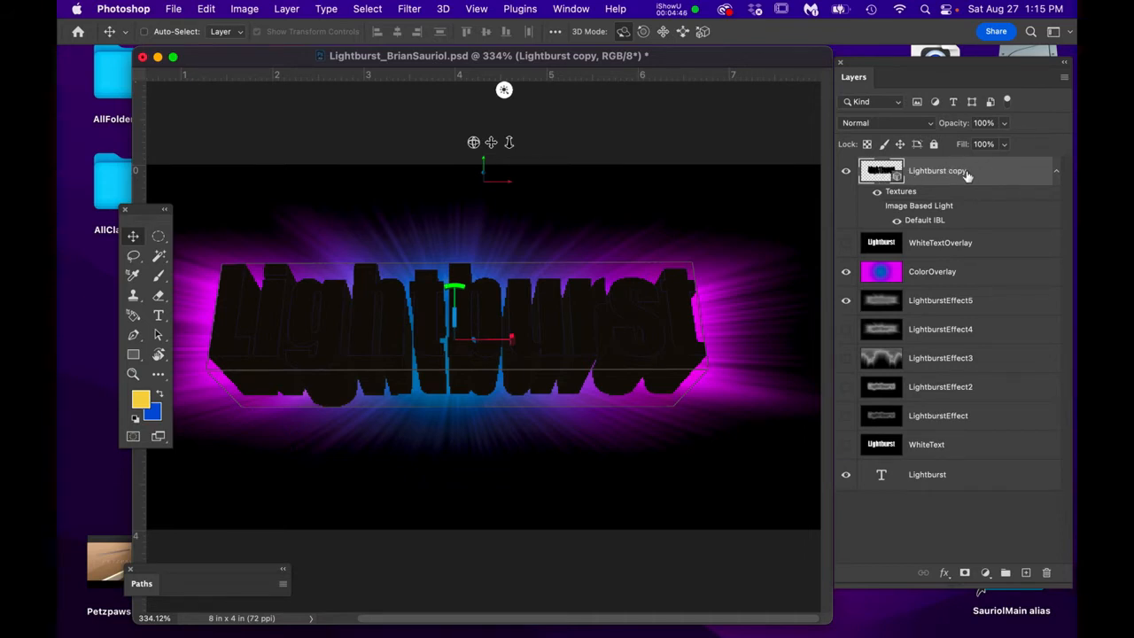
- Open the 3D scene list for the Lightburst copy layer from the Layers panel
double_click(998, 179)
left_click(897, 177)
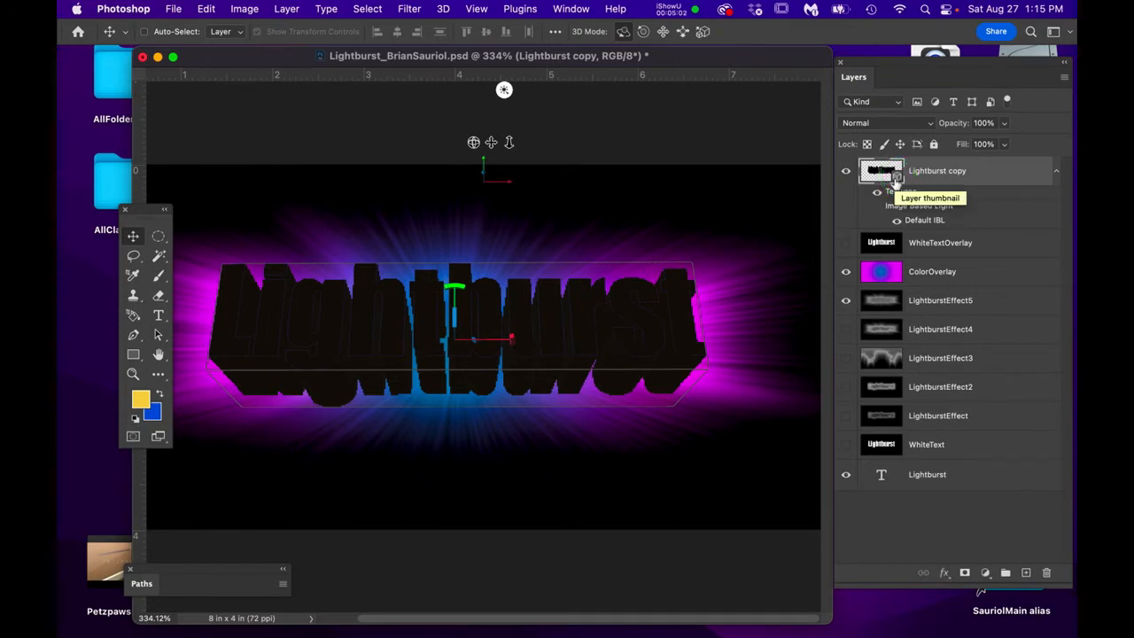
left_click(895, 177)
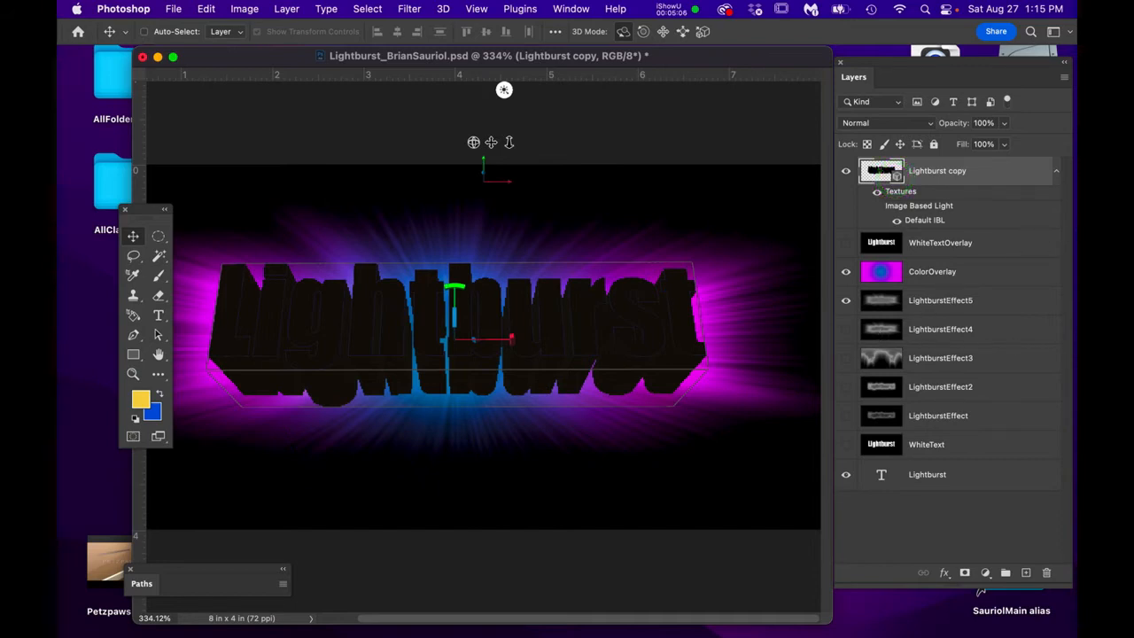
- Reopen the Lightburst copy 3D scene list and place it above the canvas
left_click_drag(895, 213, 595, 145)
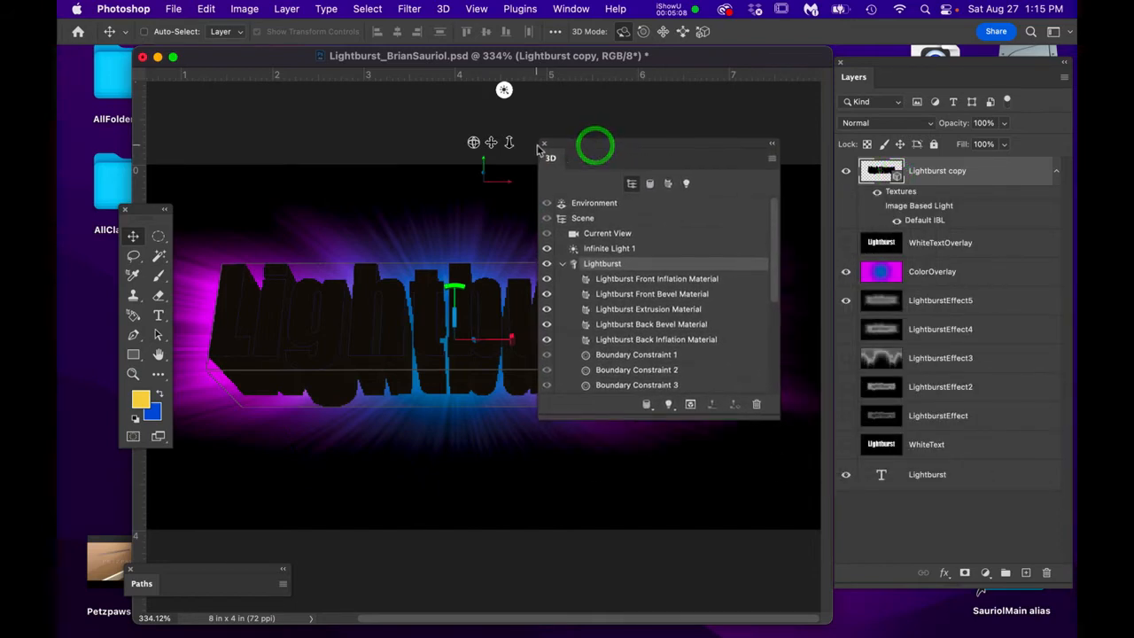
left_click(544, 143)
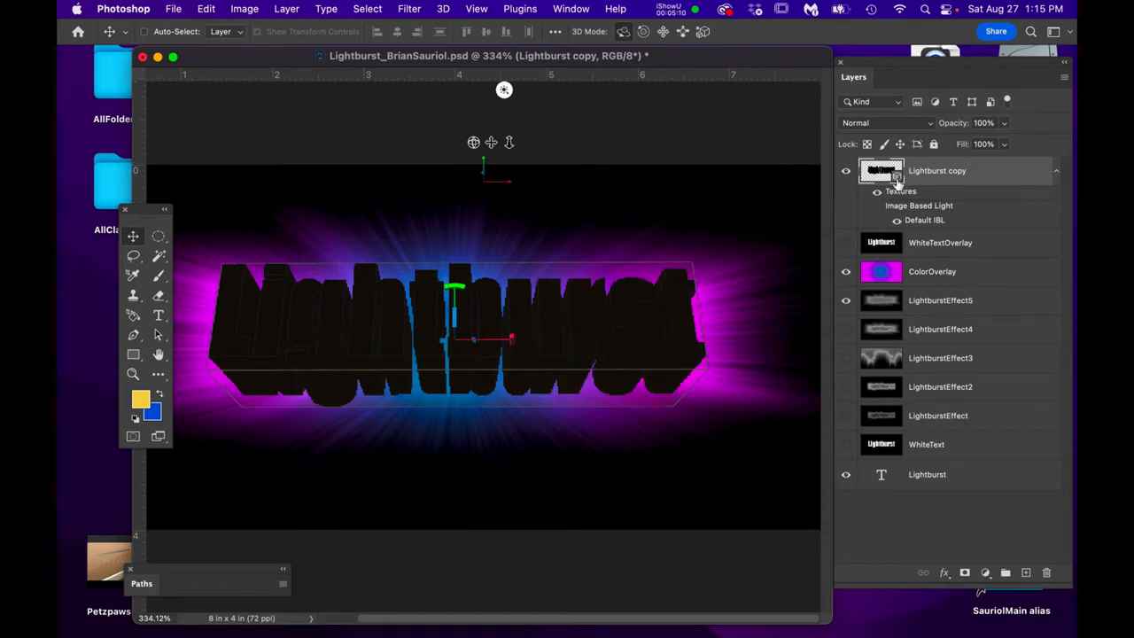
double_click(897, 178)
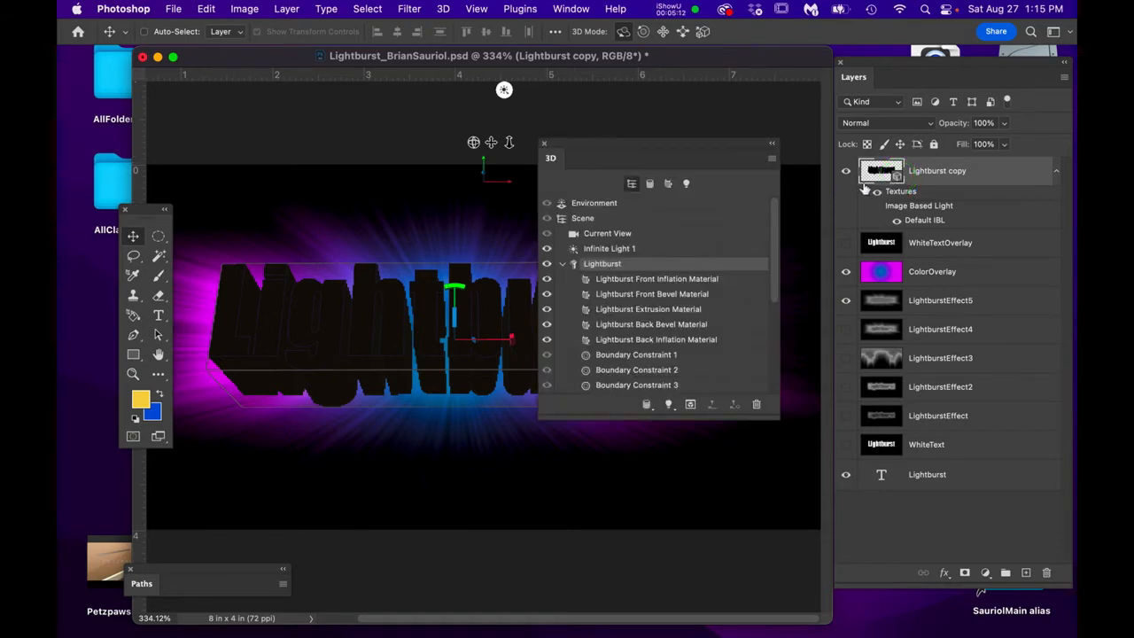
left_click_drag(646, 143, 666, 50)
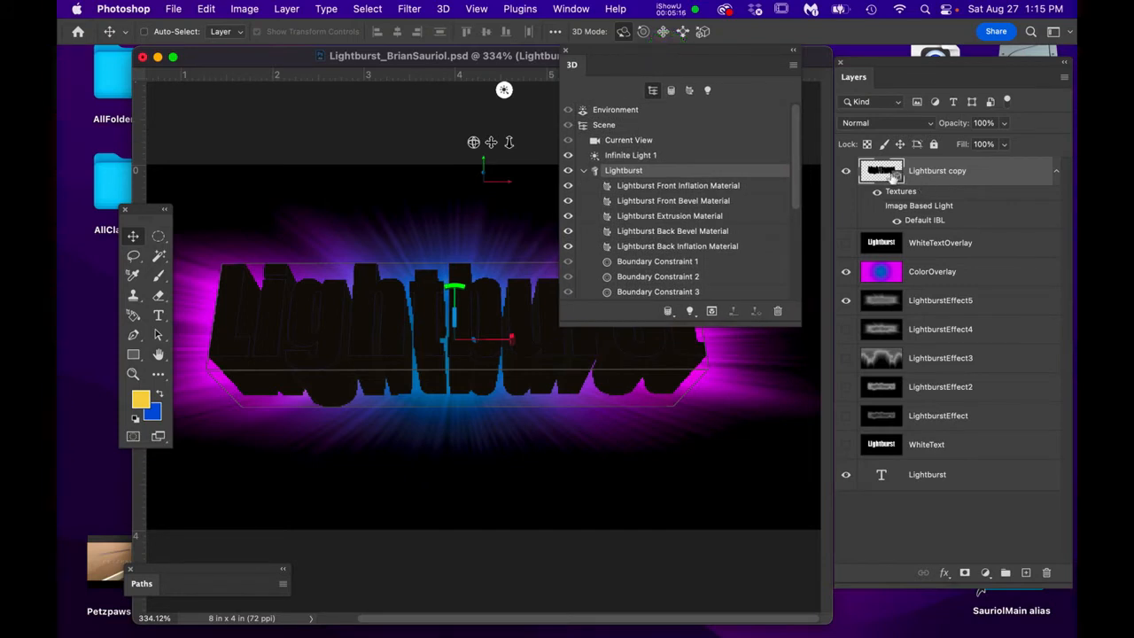
- Select the Lightburst mesh and show its properties, with 1.253 in extrusion depth
left_click(629, 170)
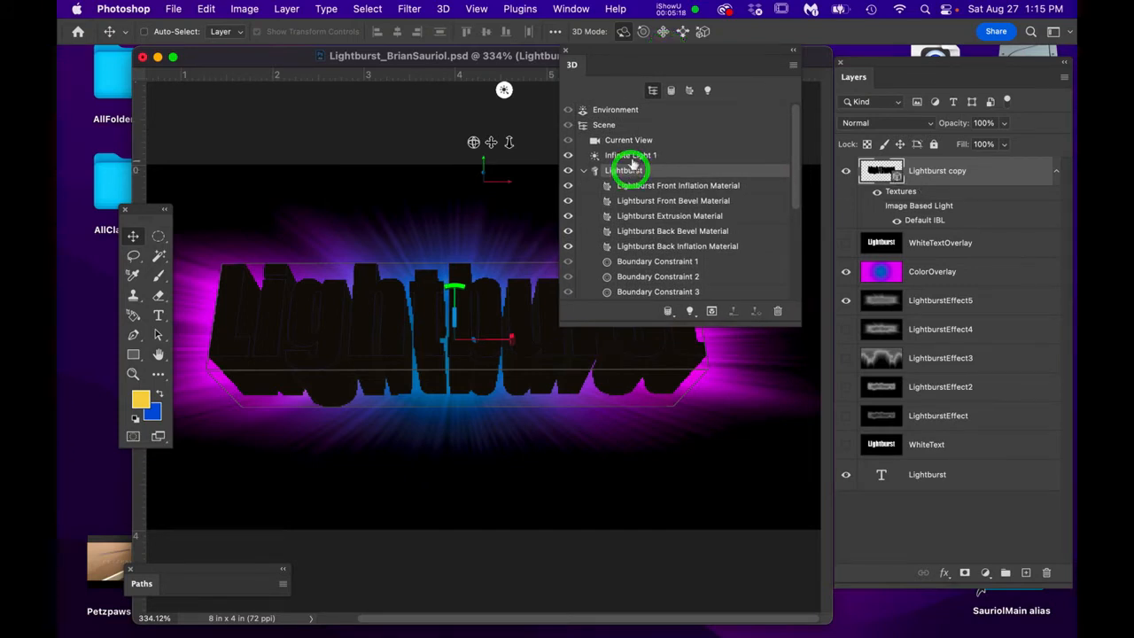
left_click(632, 155)
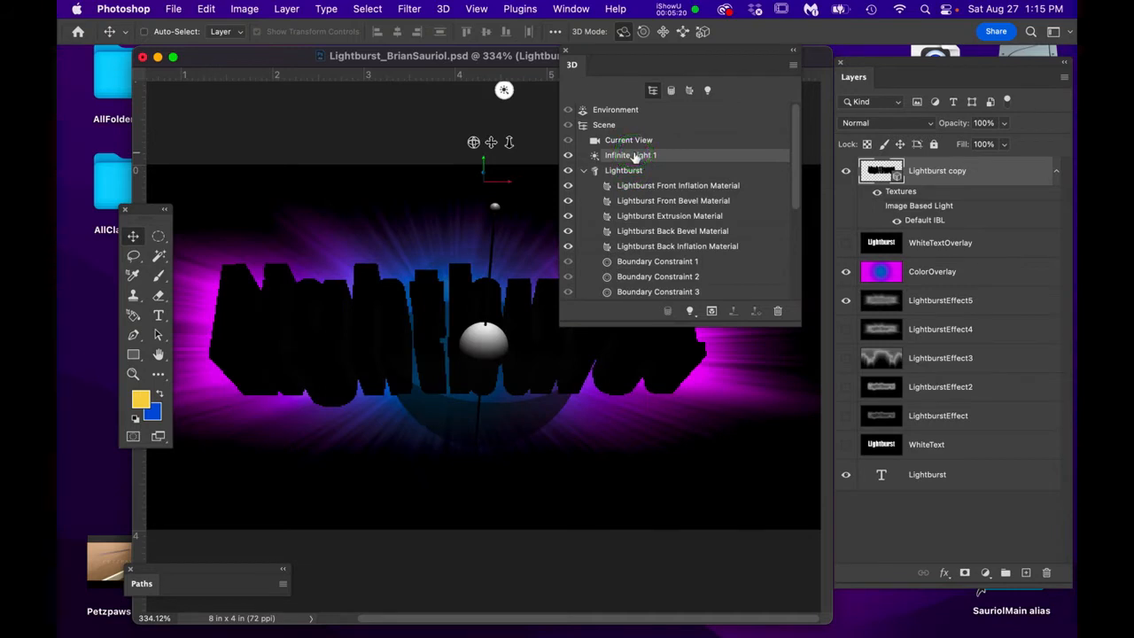
left_click(626, 170)
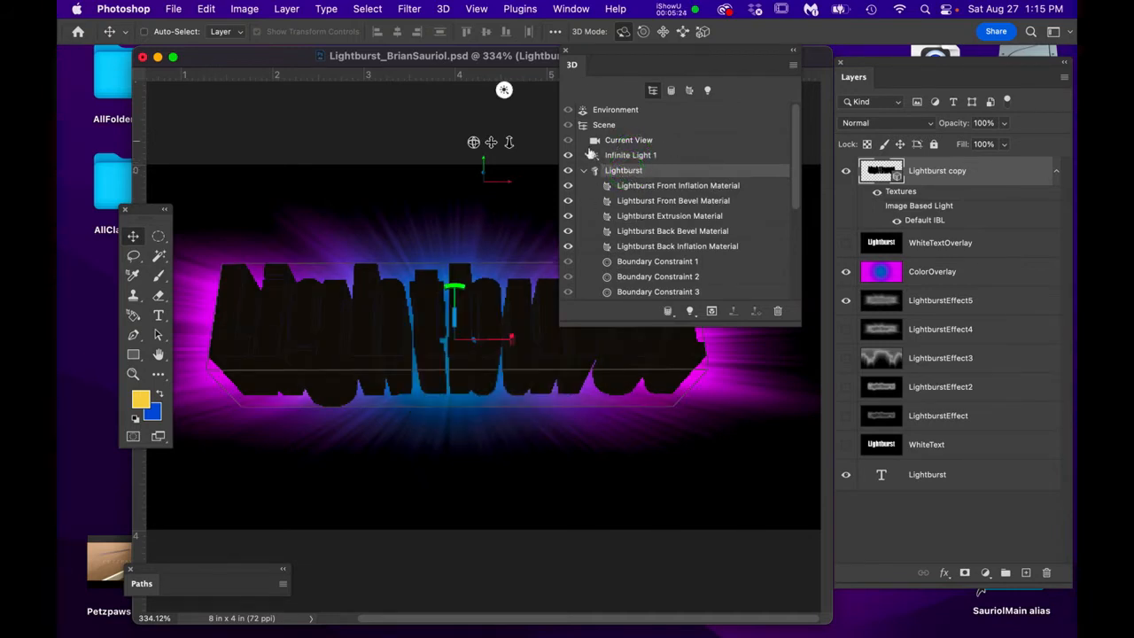
left_click(714, 173)
double_click(670, 171)
- Open the Lightburst mesh properties and move them off the 3D text
left_click(616, 119)
left_click_drag(617, 119, 316, 97)
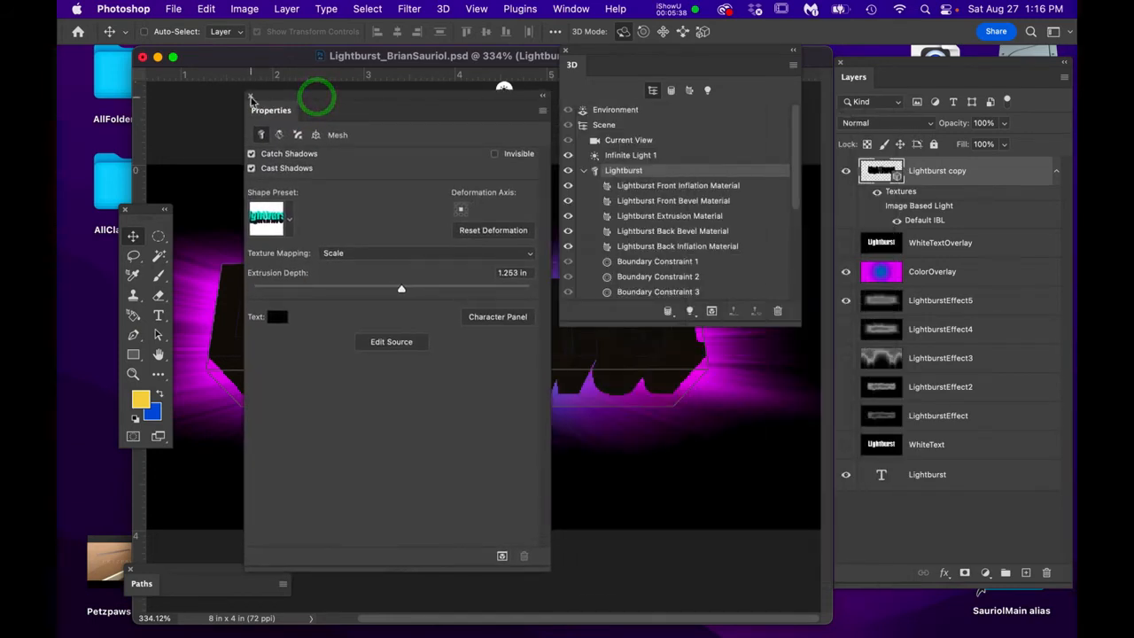
left_click(250, 98)
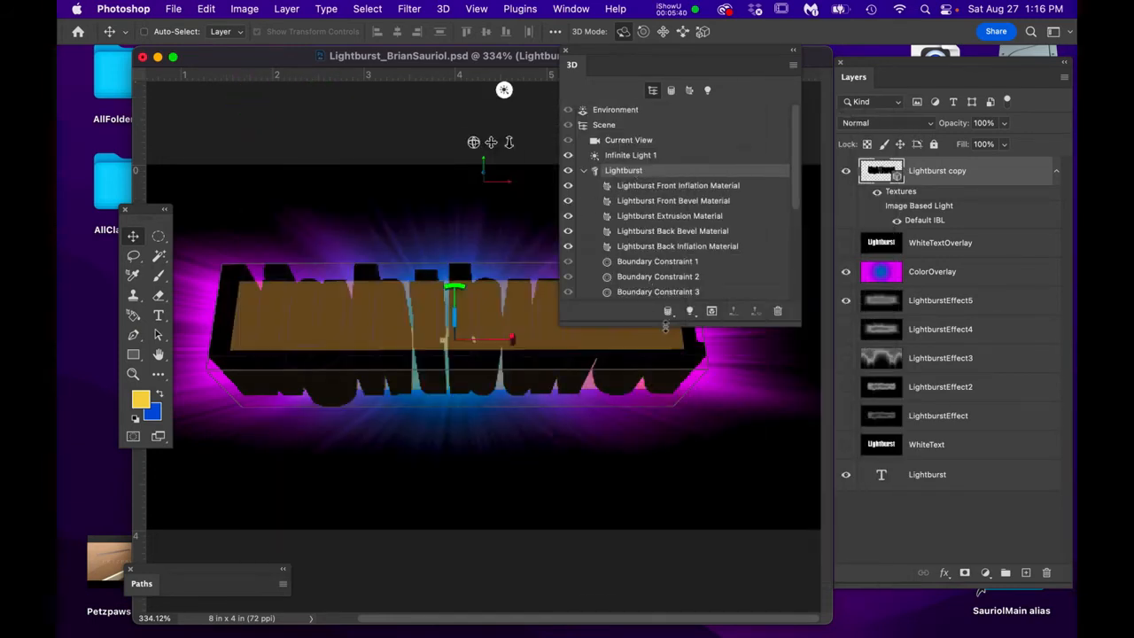
double_click(742, 171)
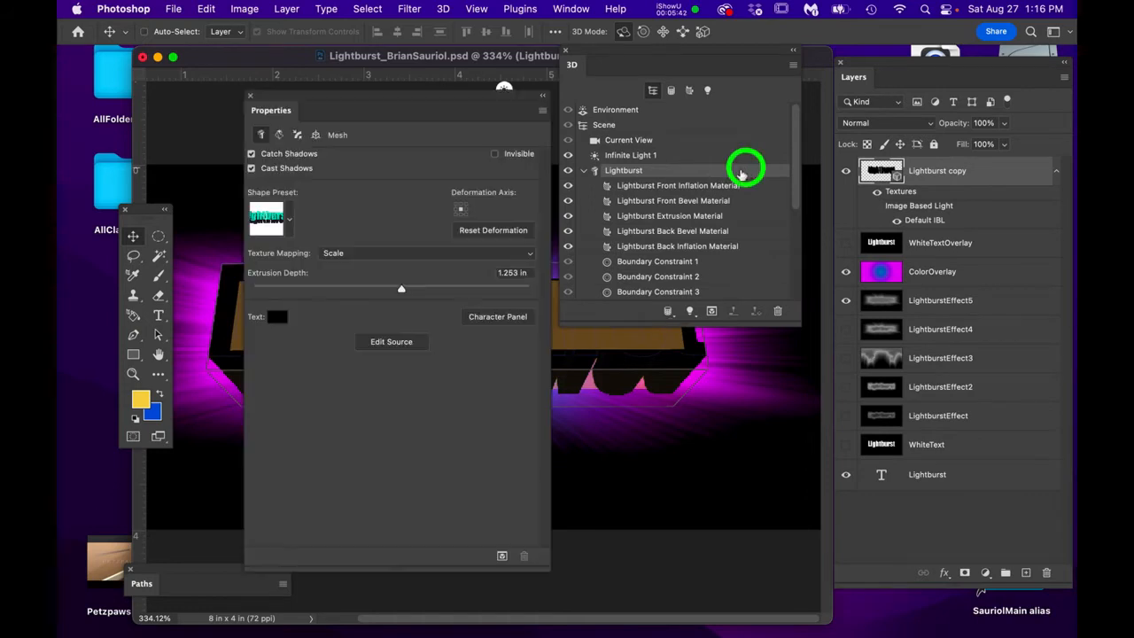
left_click_drag(346, 95, 639, 168)
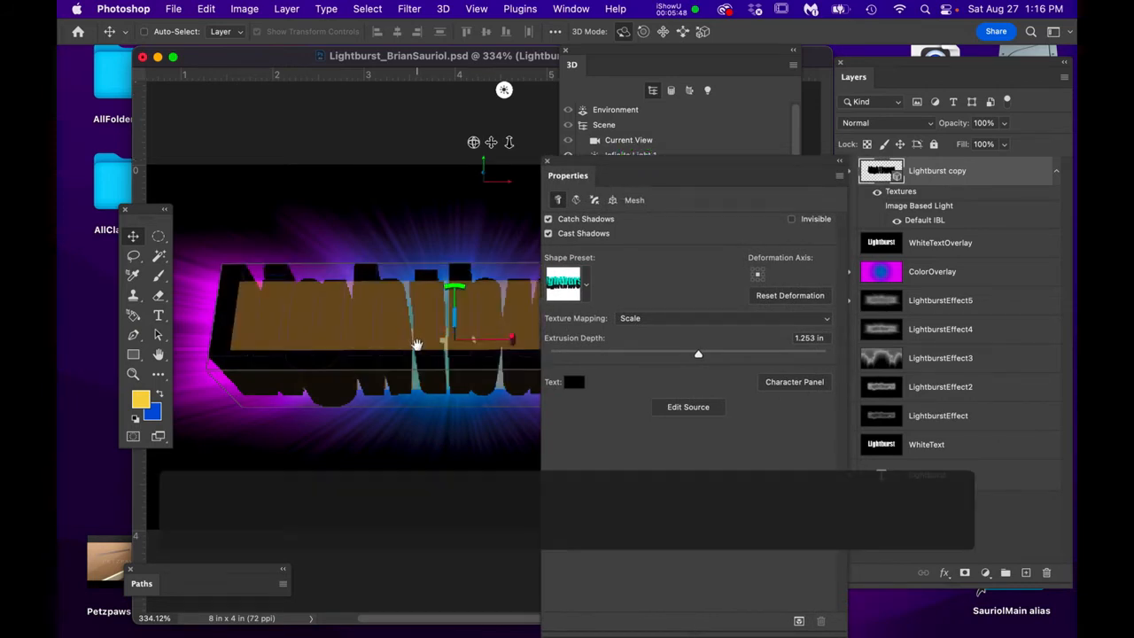
- Shorten the 3D scene list, place it lower left, and move mesh properties to the right
left_click(403, 347)
scroll(403, 348, "down", 2)
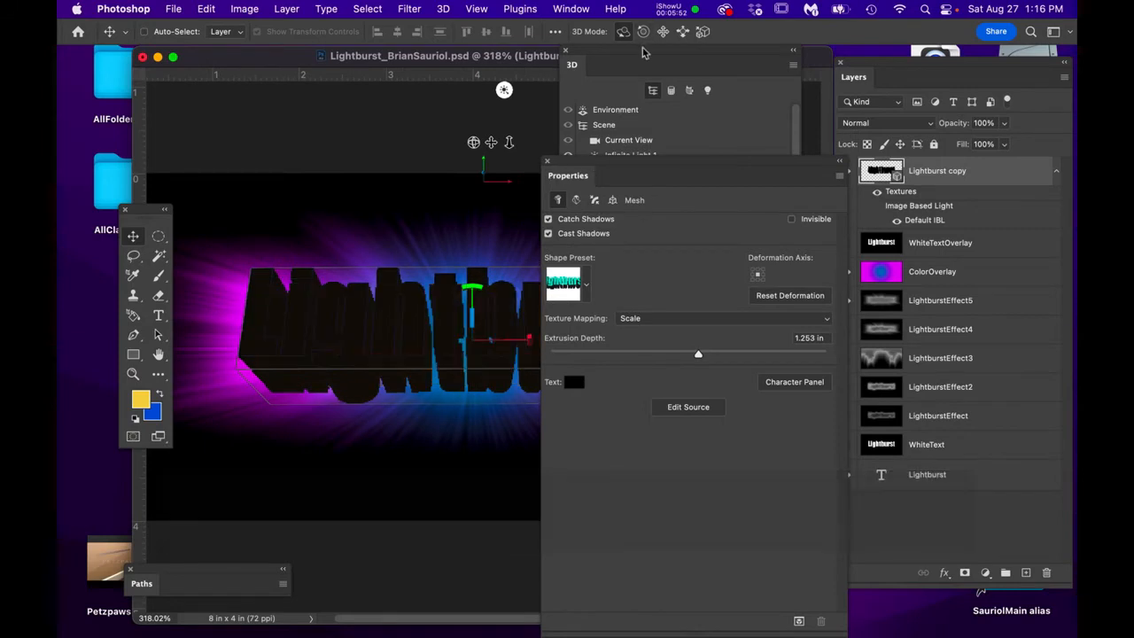
left_click_drag(644, 55, 841, 66)
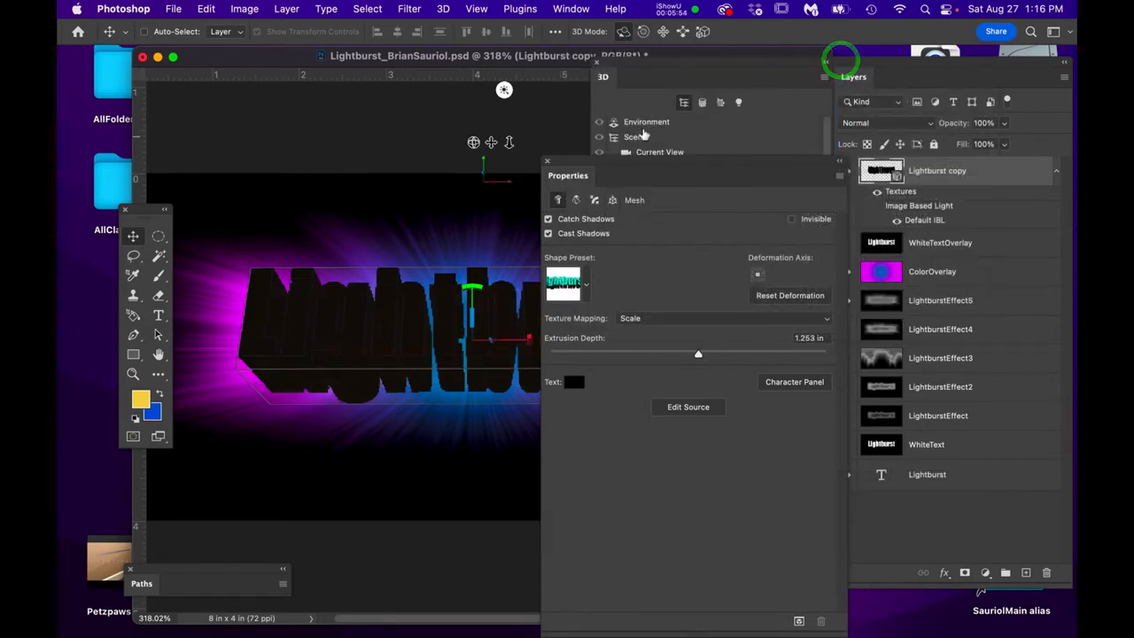
left_click(699, 58)
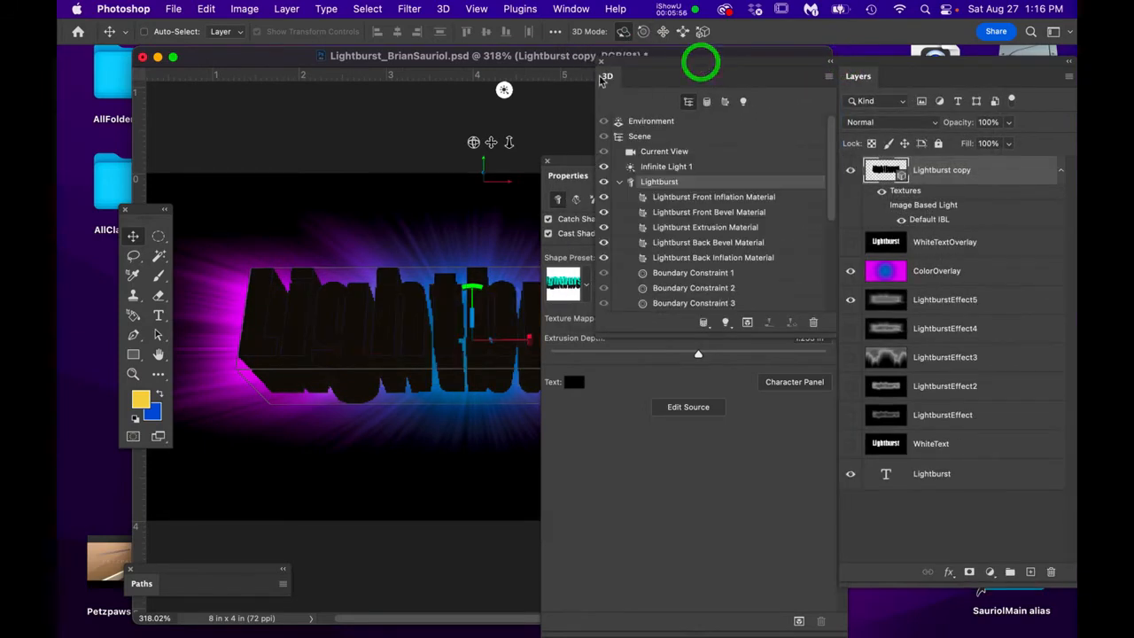
left_click_drag(608, 76, 232, 260)
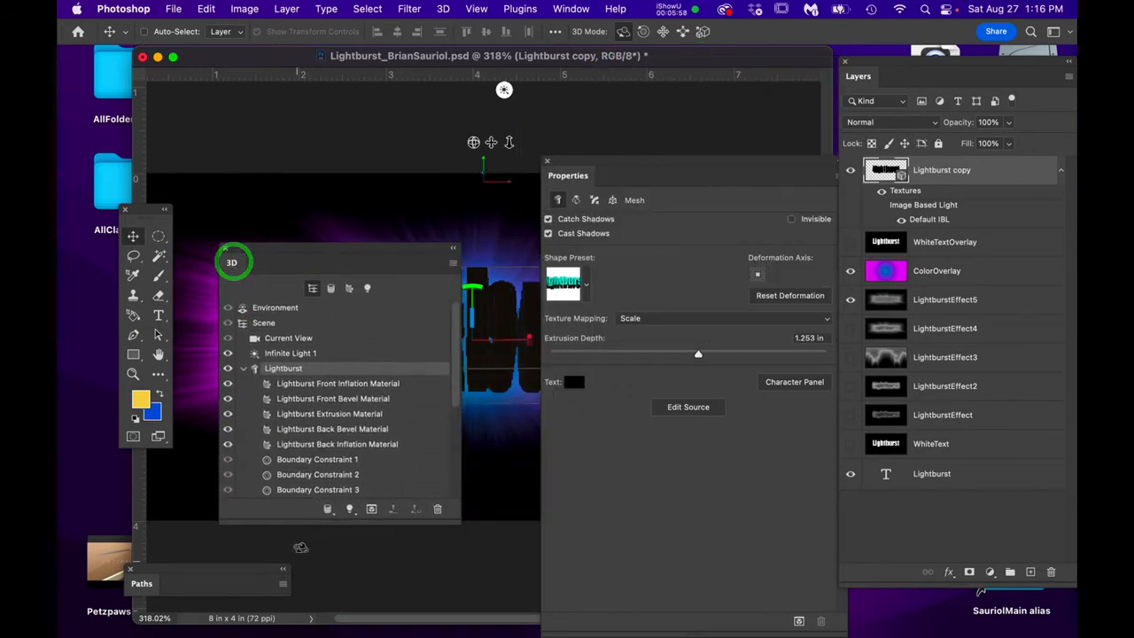
left_click_drag(310, 524, 326, 368)
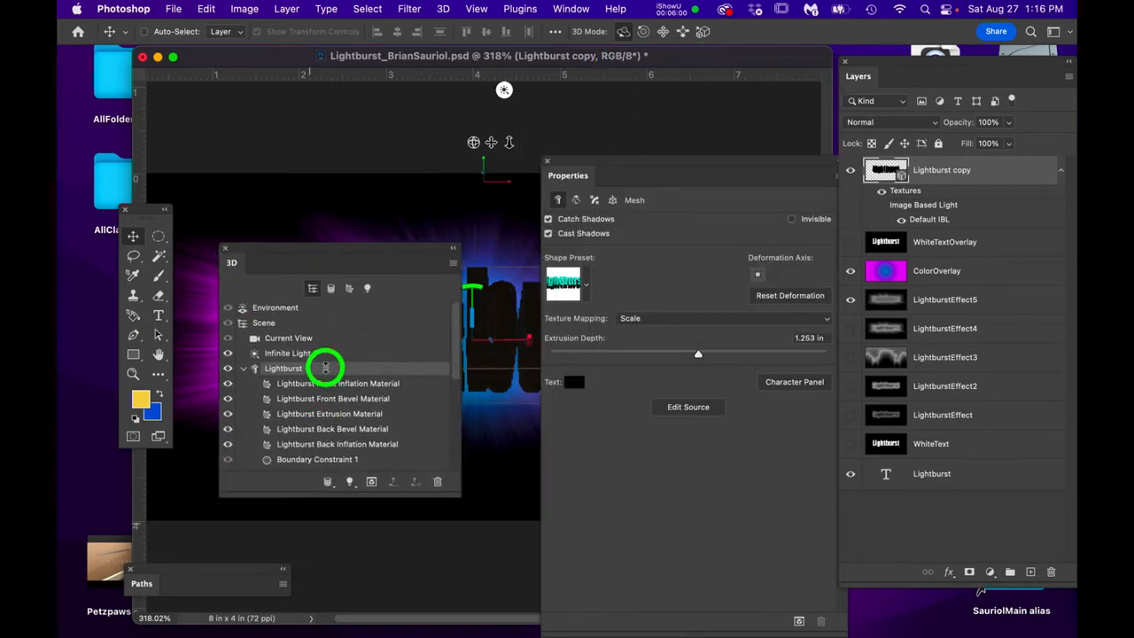
left_click_drag(336, 249, 393, 500)
left_click_drag(651, 159, 834, 89)
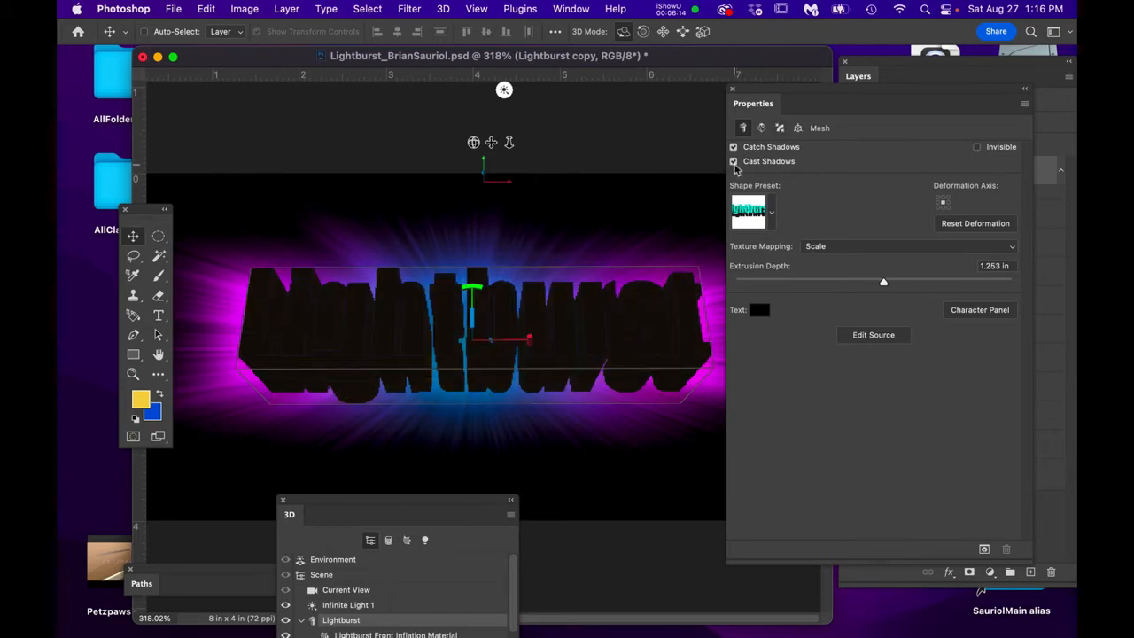
- Turn off Cast Shadows and colour the Lightburst text magenta (H 287, S 95, B 94)
left_click(732, 162)
left_click(759, 310)
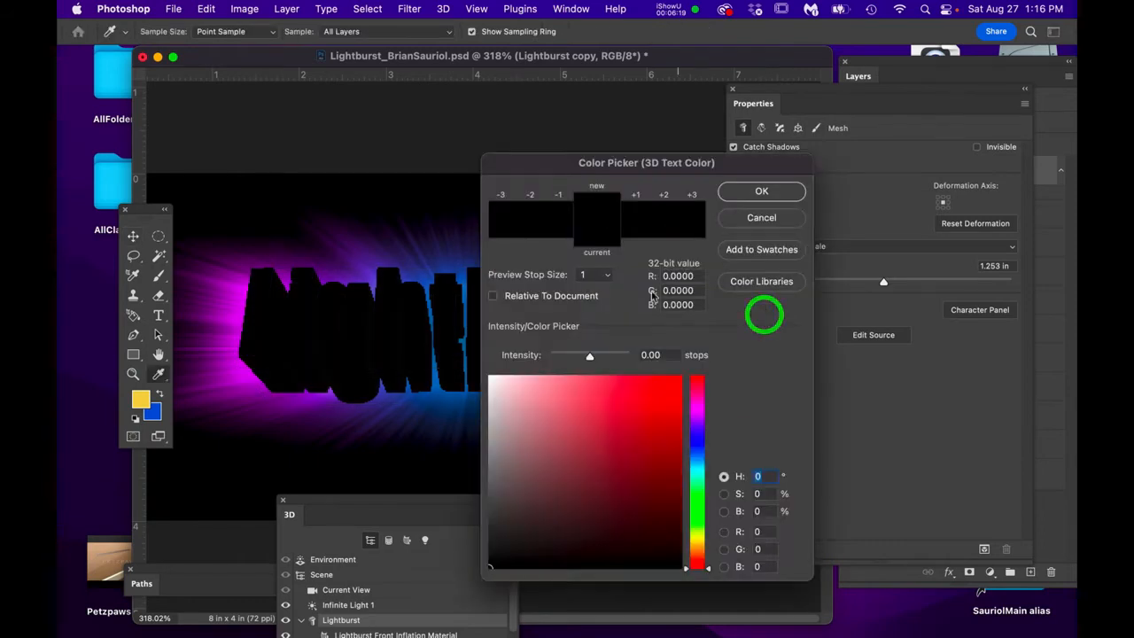
left_click(698, 413)
left_click(673, 386)
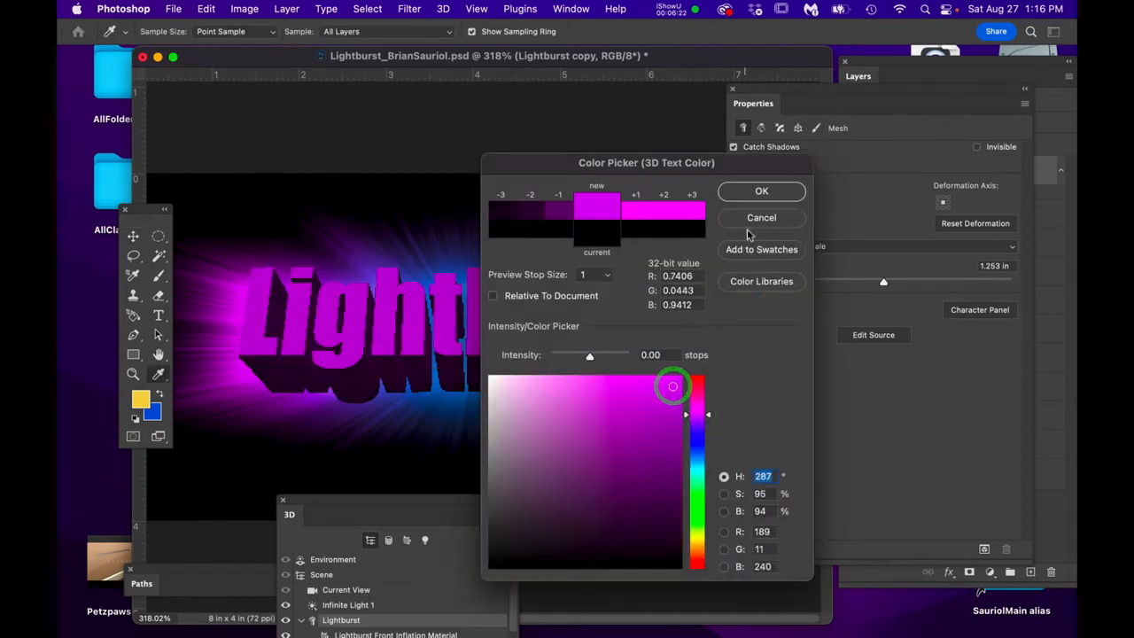
left_click(762, 191)
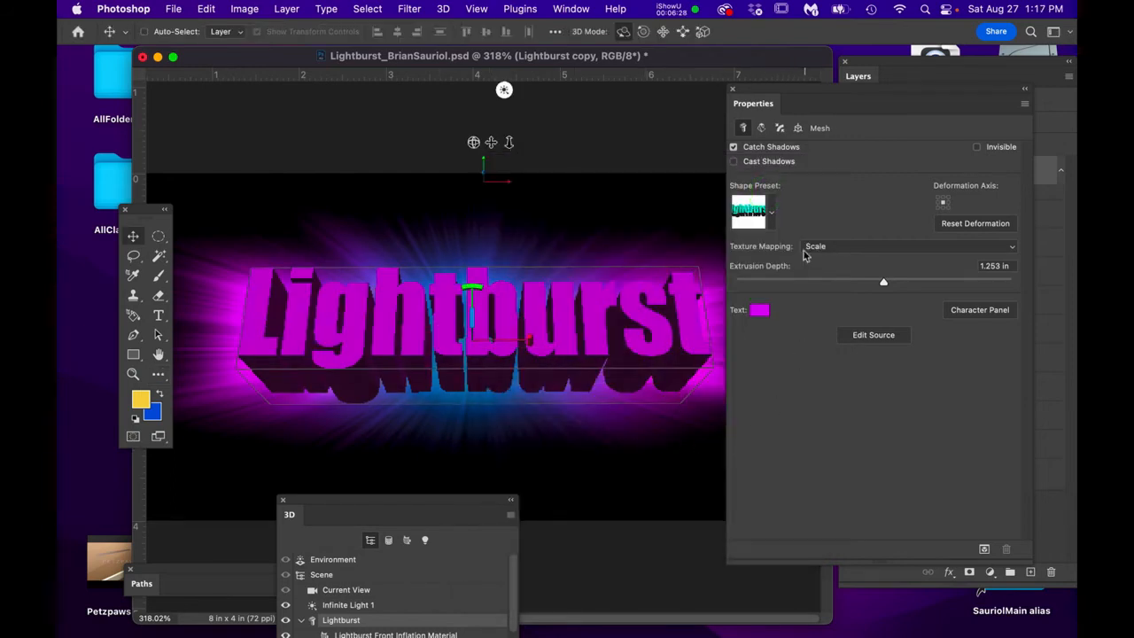
left_click(770, 213)
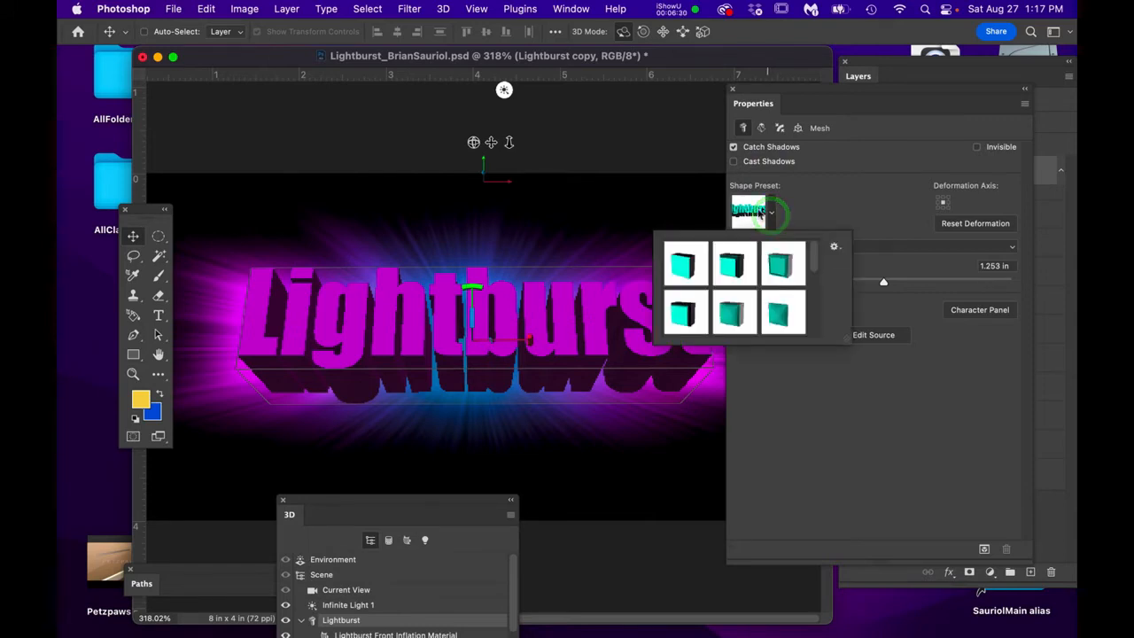
- Apply a shallower extrusion shape preset (0.626 in) and move the 3D panels off the layer list
left_click(734, 314)
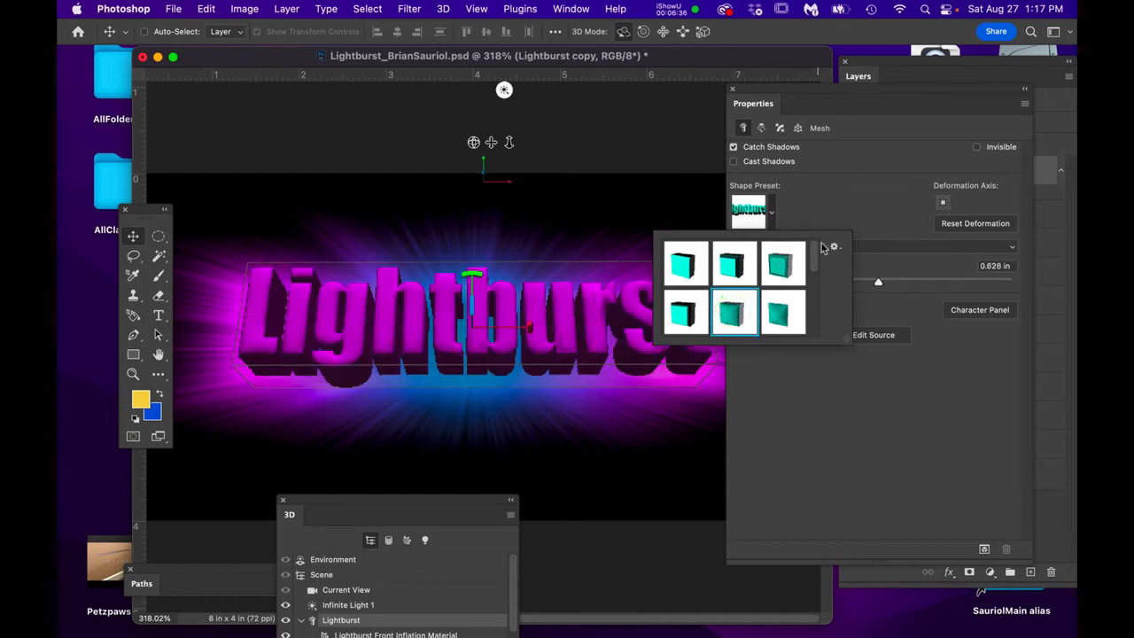
left_click(820, 461)
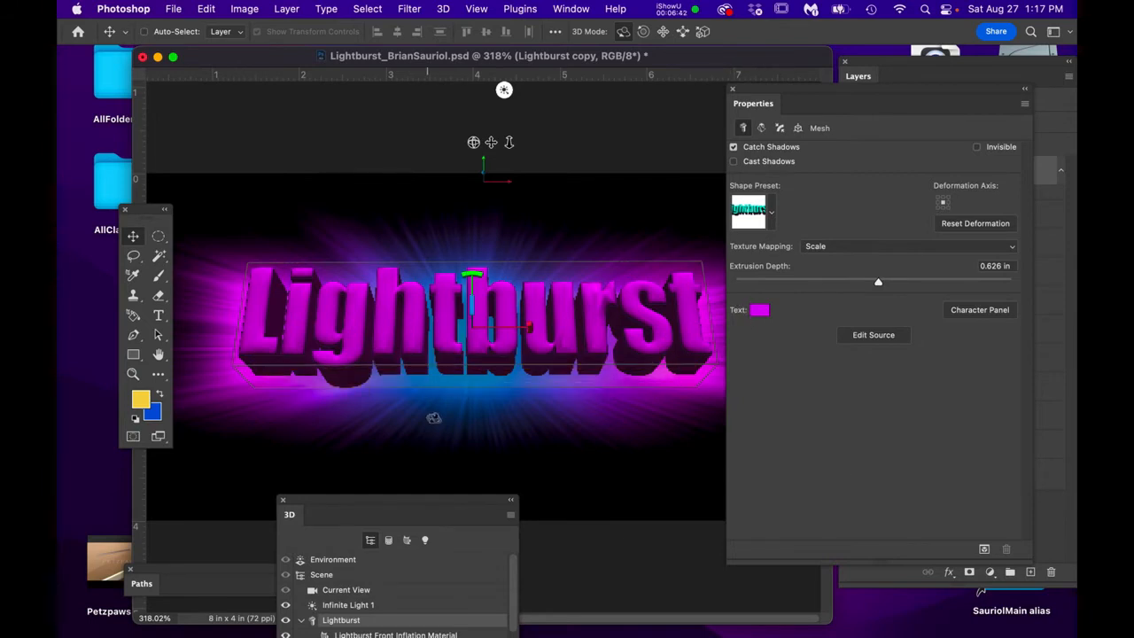
left_click_drag(451, 501, 580, 200)
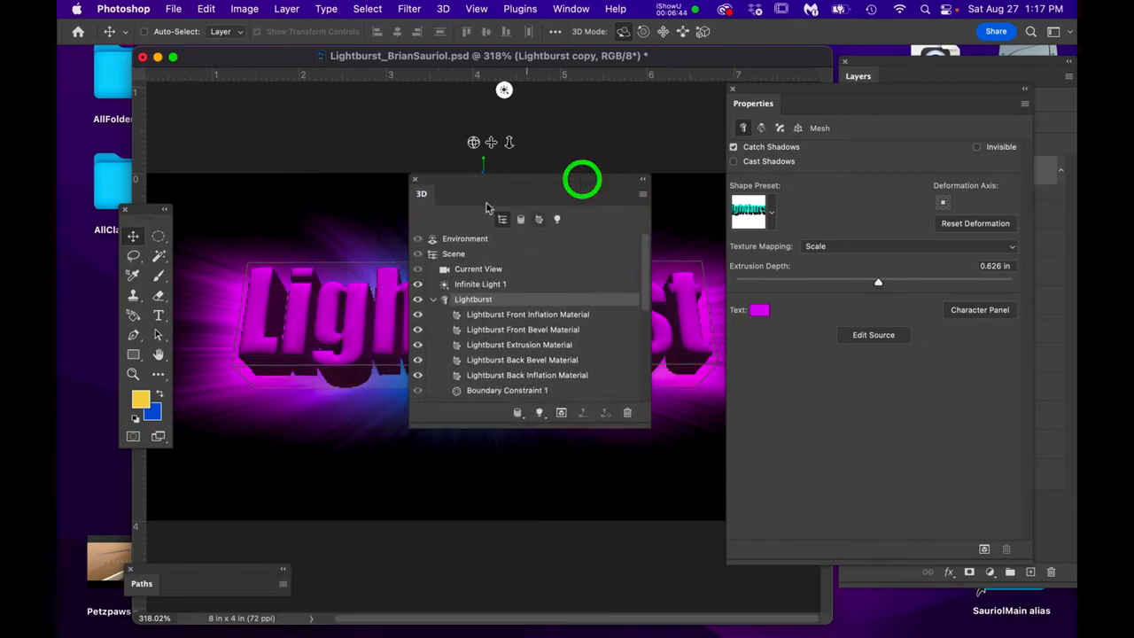
left_click(416, 180)
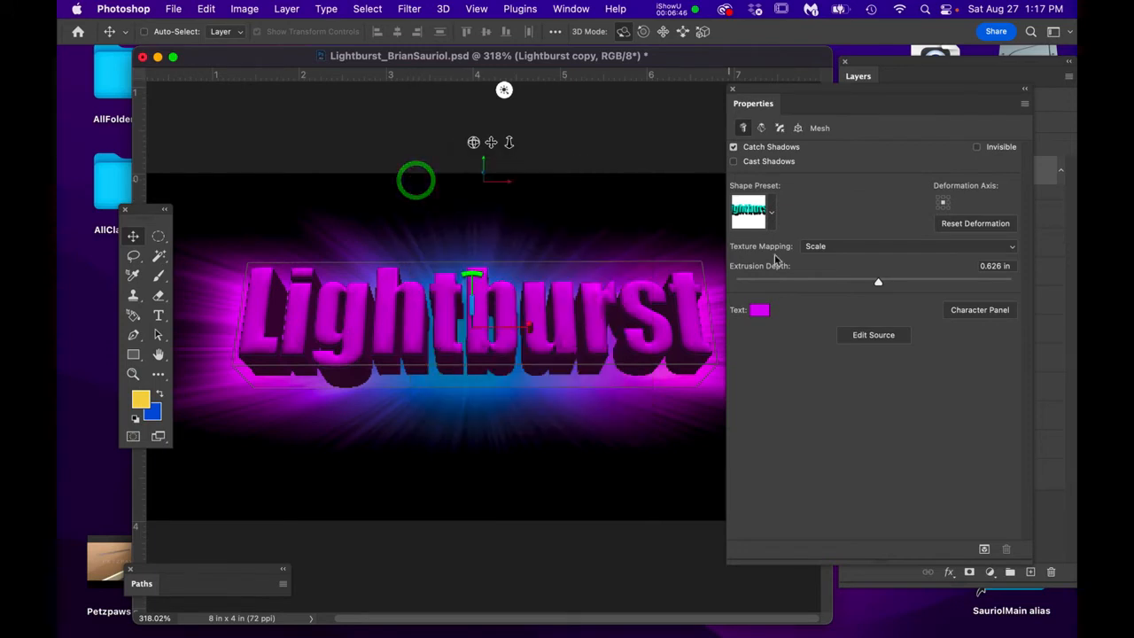
left_click_drag(815, 92, 550, 445)
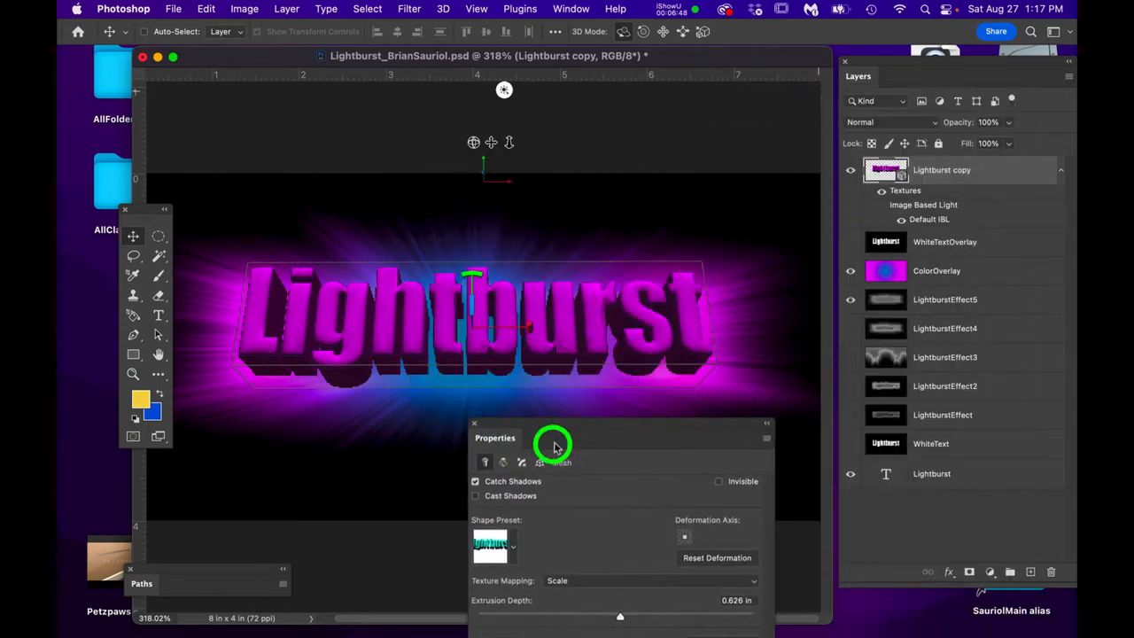
- Reopen the Lightburst copy 3D scene and bring the 3D panel forward via Window
double_click(902, 175)
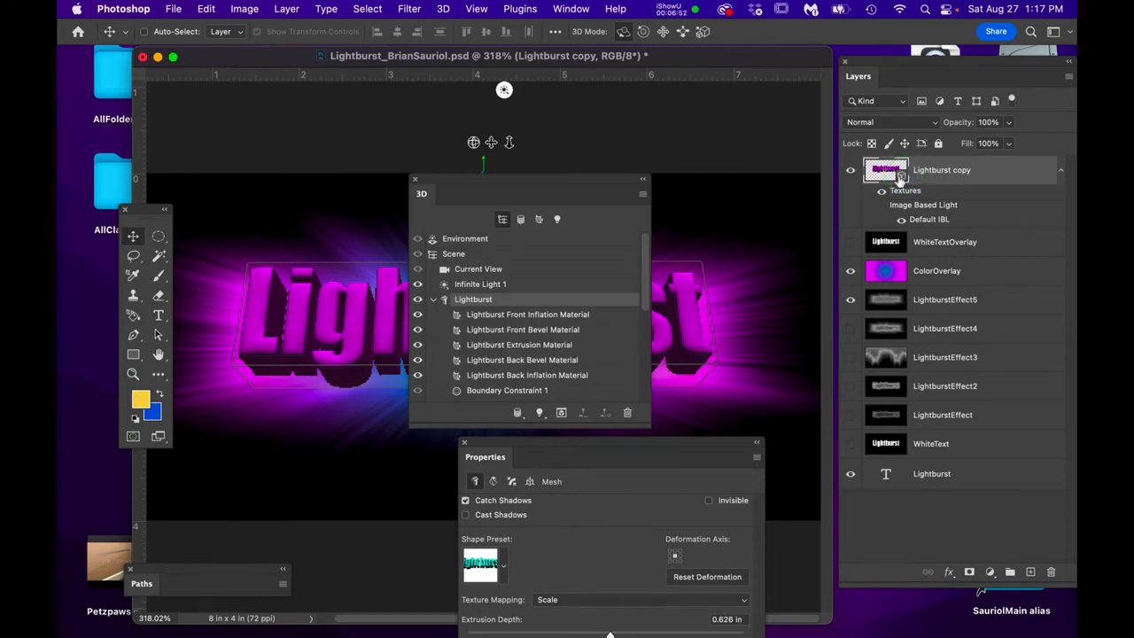
left_click_drag(531, 187, 704, 111)
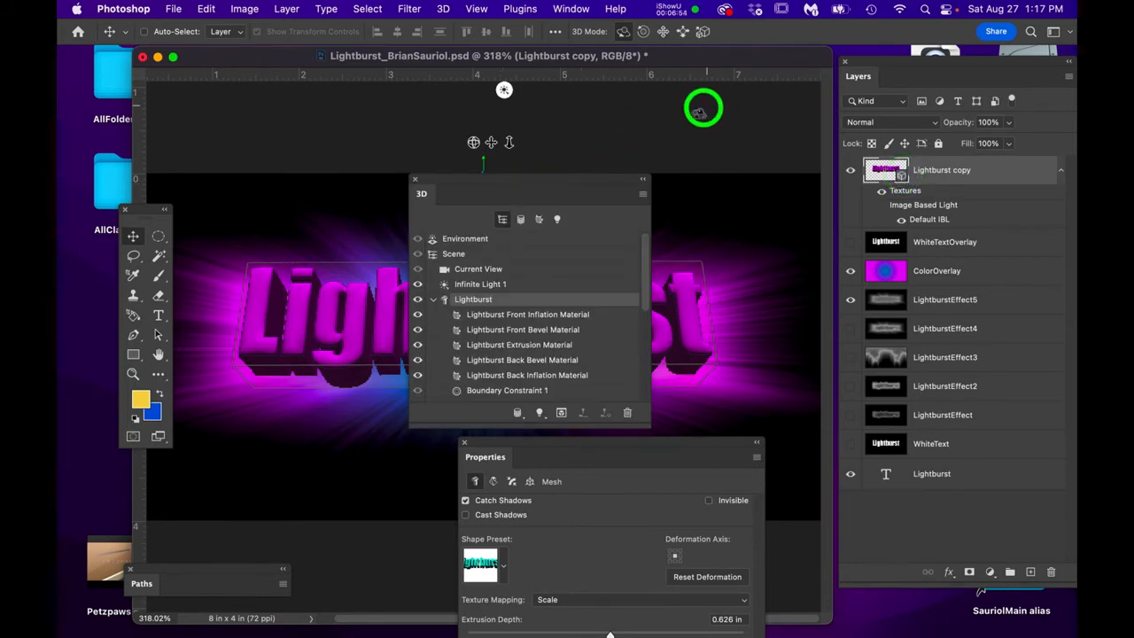
left_click_drag(616, 183, 771, 72)
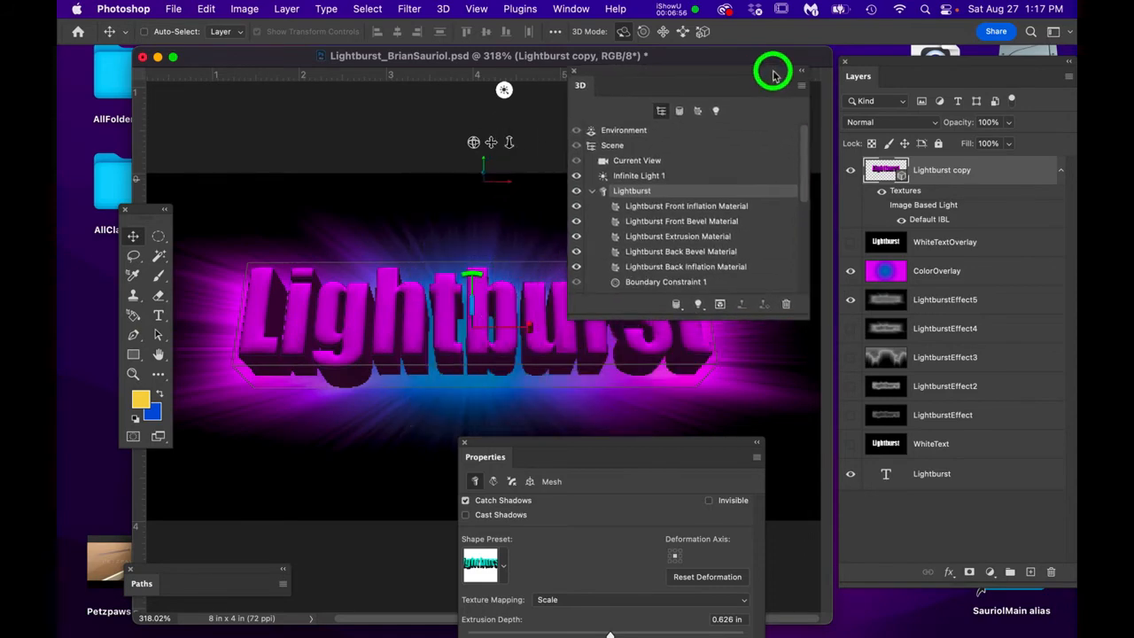
left_click(571, 8)
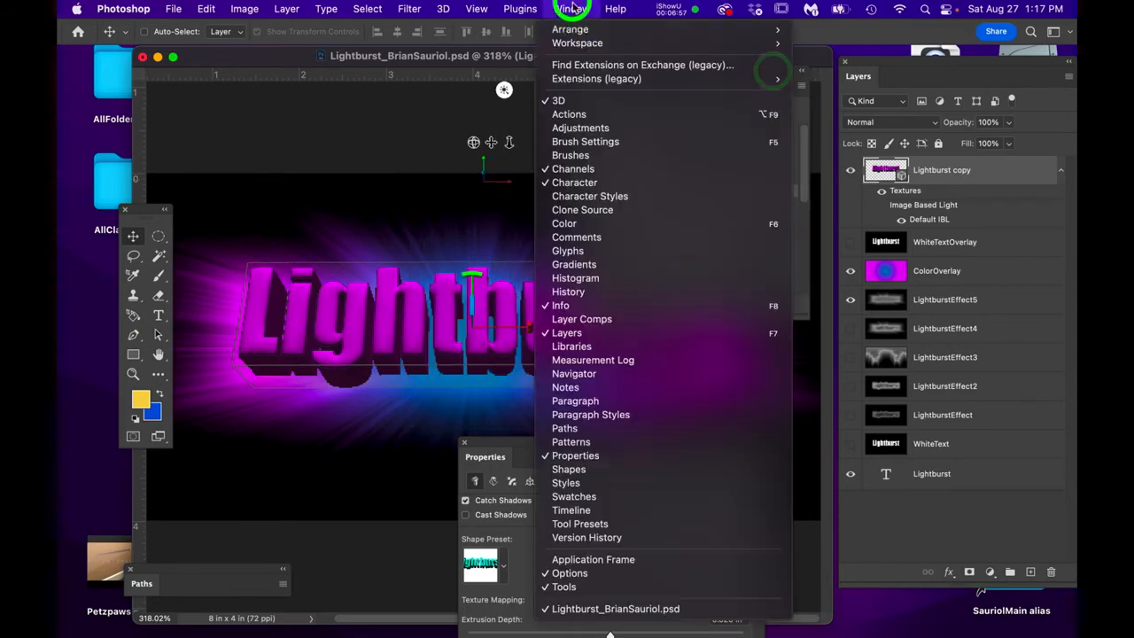
left_click(571, 105)
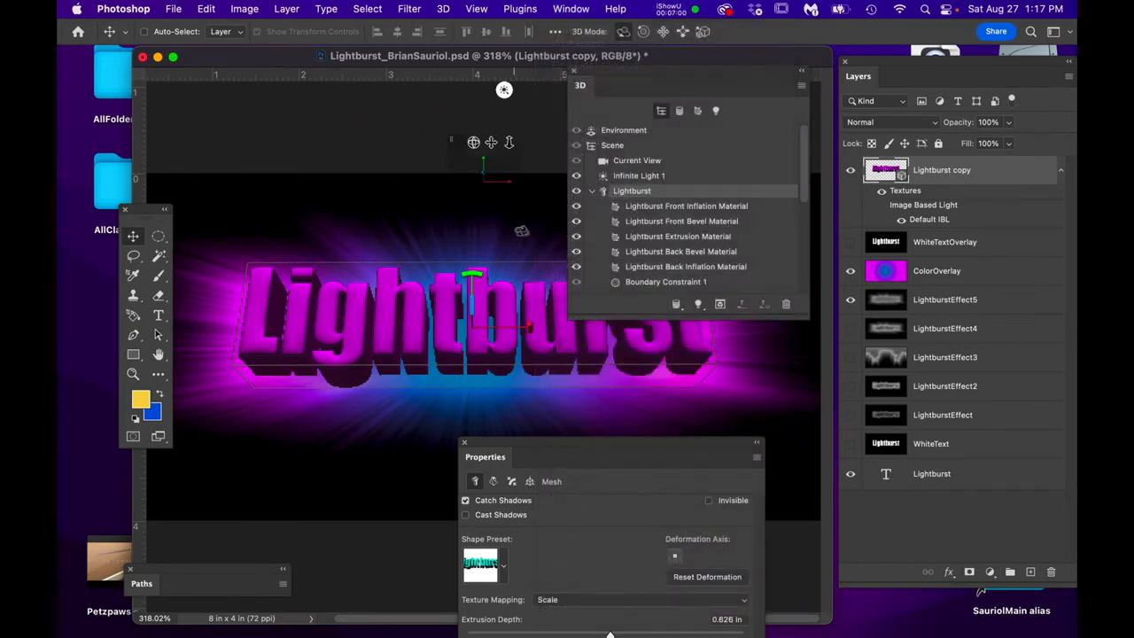
- Select Infinite Light 1 and set its intensity to 419%
left_click(640, 176)
left_click(572, 445)
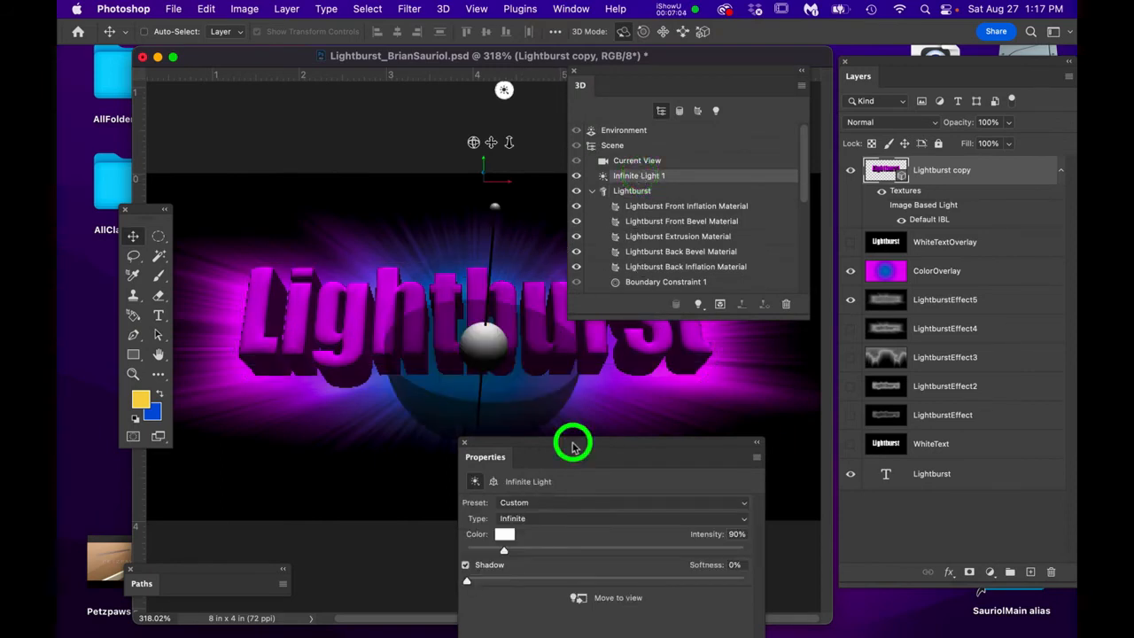
left_click_drag(572, 445, 604, 406)
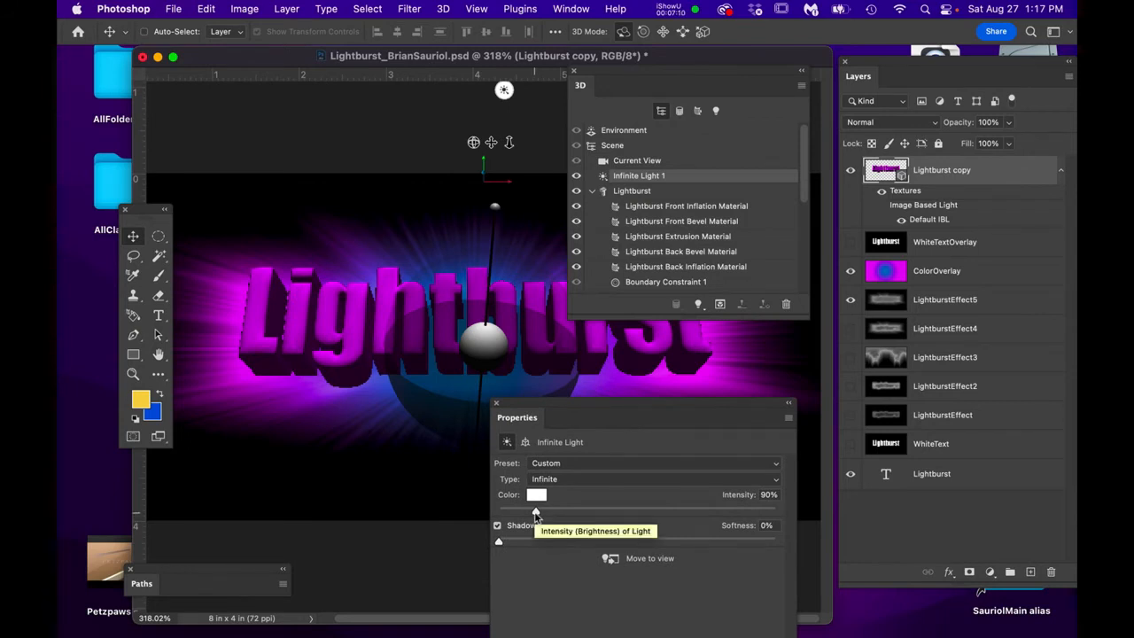
left_click_drag(535, 514, 639, 531)
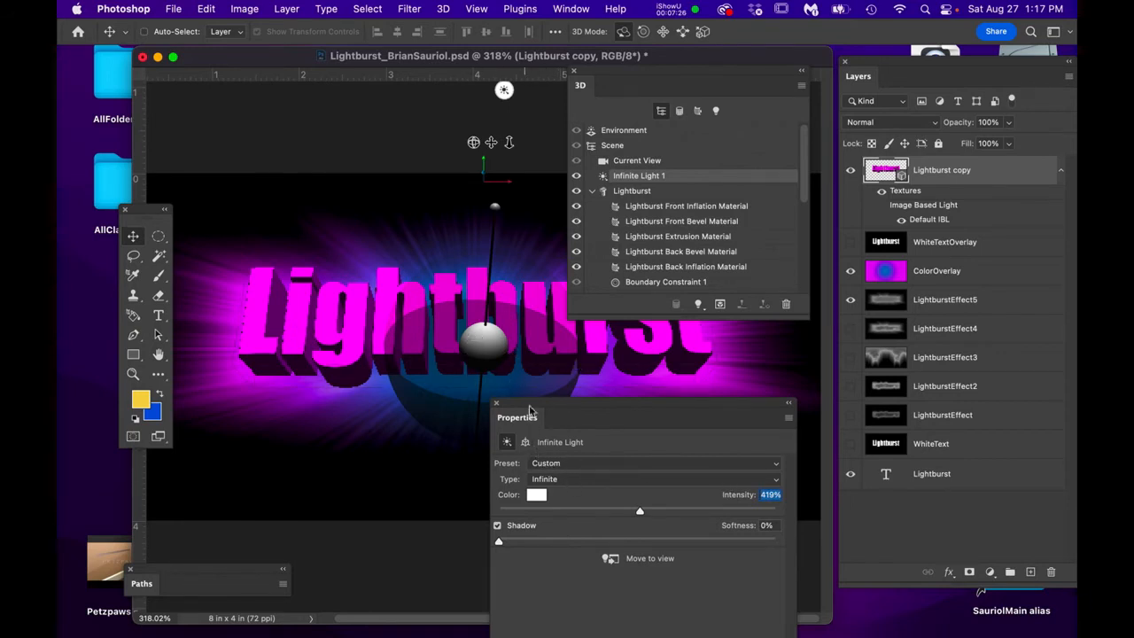
left_click(651, 192)
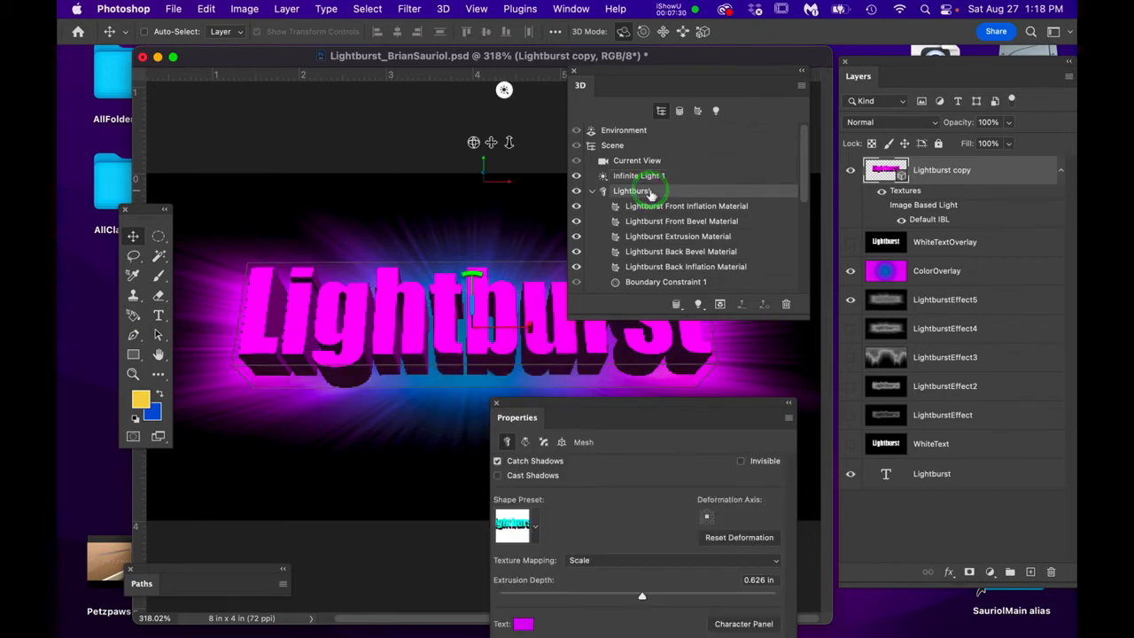
- Set the Lightburst extrusion depth to 0.809 in with the mesh settings docked under the scene list
left_click_drag(614, 408, 639, 330)
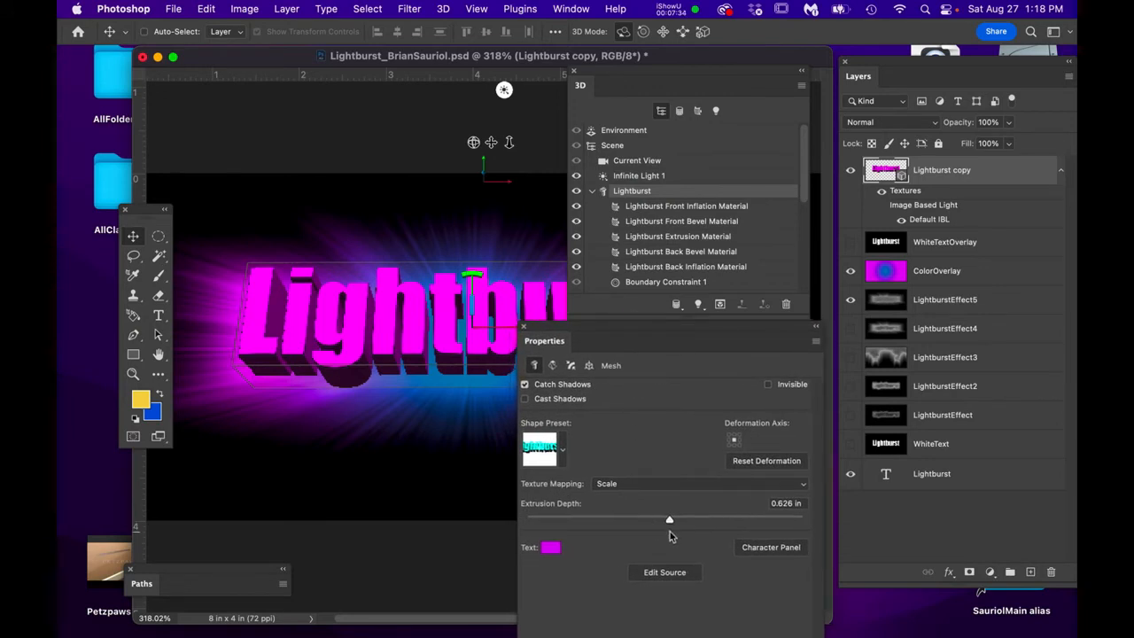
left_click_drag(670, 525, 672, 522)
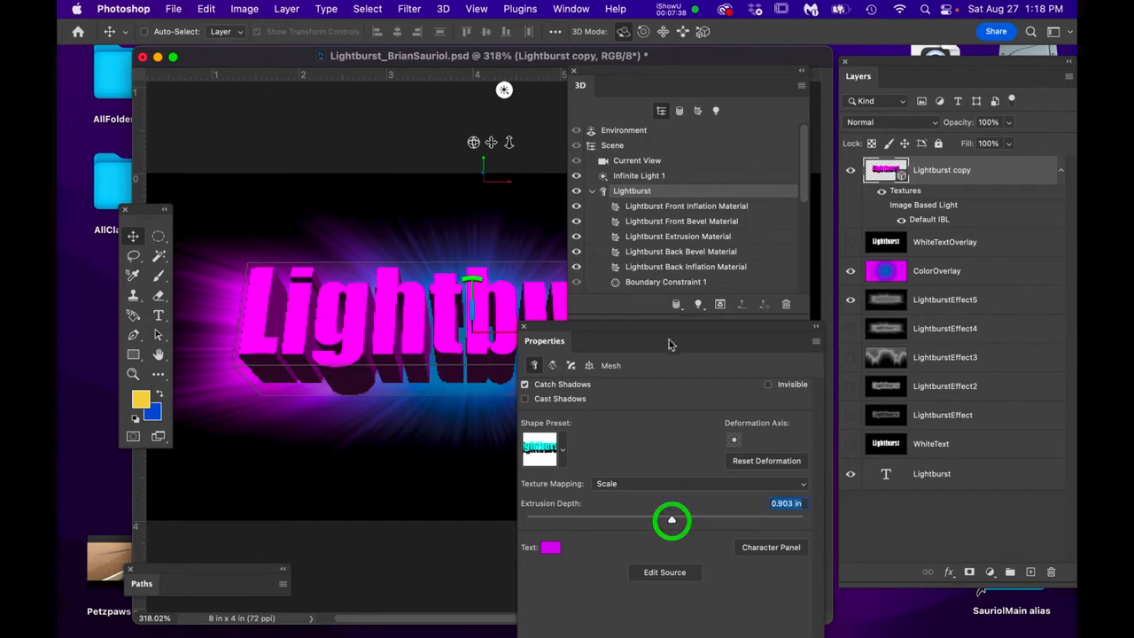
left_click_drag(655, 78, 906, 109)
left_click_drag(743, 329, 983, 244)
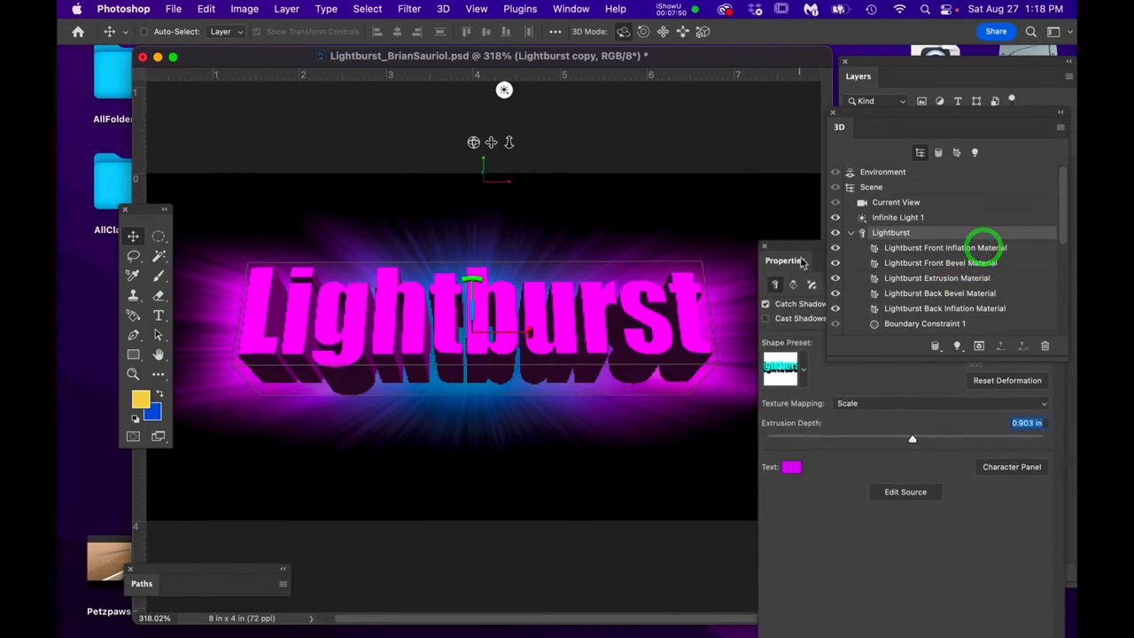
left_click_drag(802, 261, 820, 165)
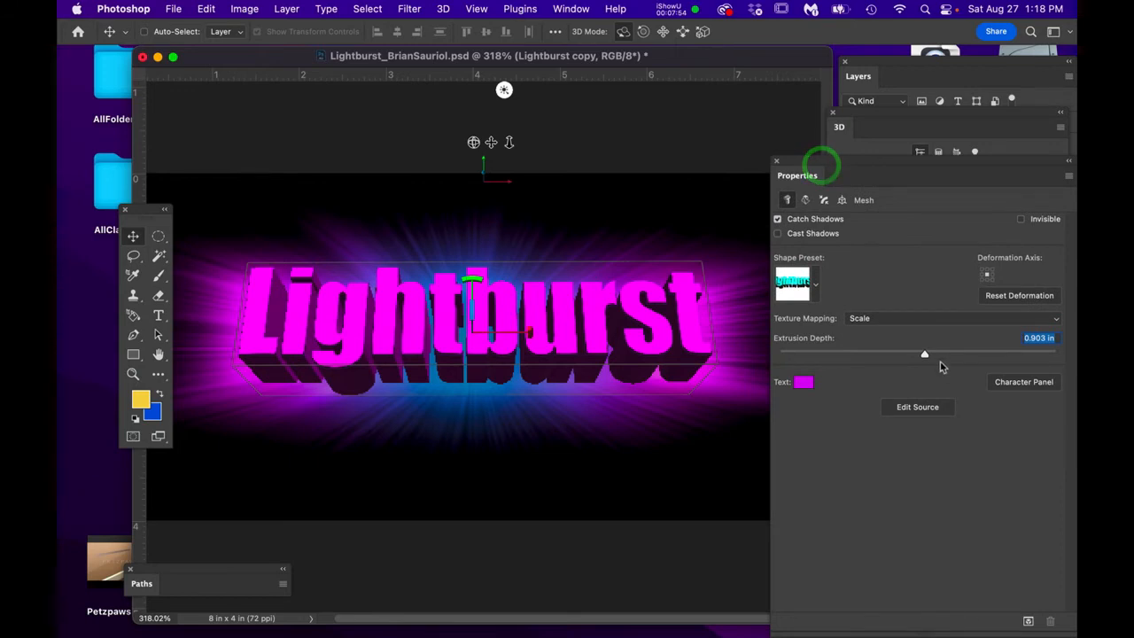
mouse_move(924, 354)
left_mouse_down()
mouse_move(941, 357)
mouse_move(900, 358)
mouse_move(936, 361)
mouse_move(924, 361)
left_mouse_up()
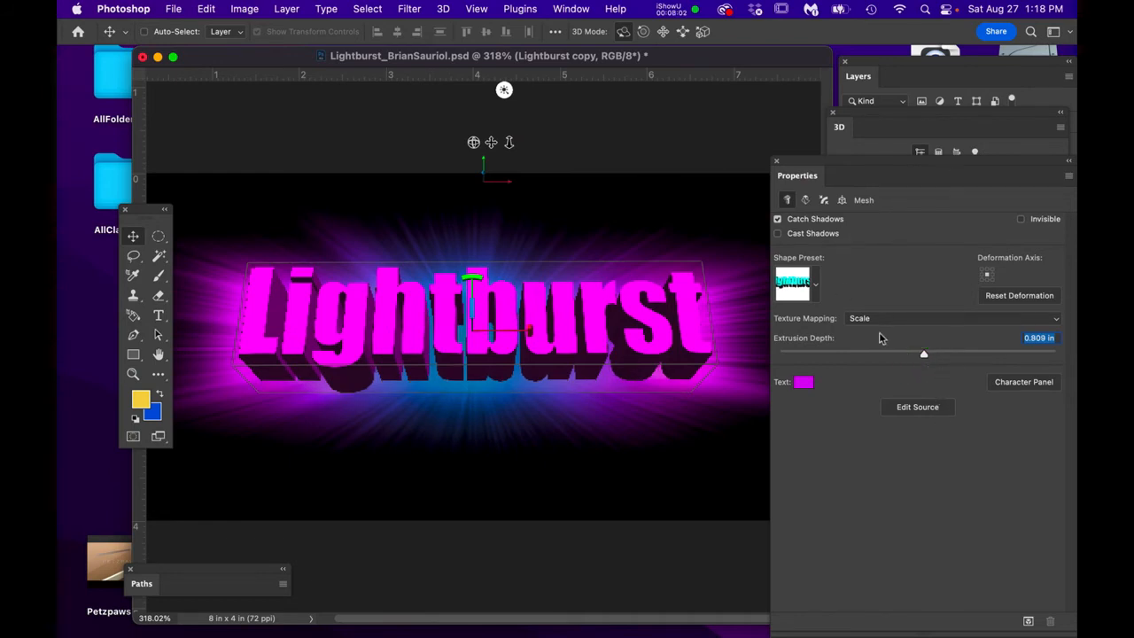
left_click_drag(903, 114, 910, 104)
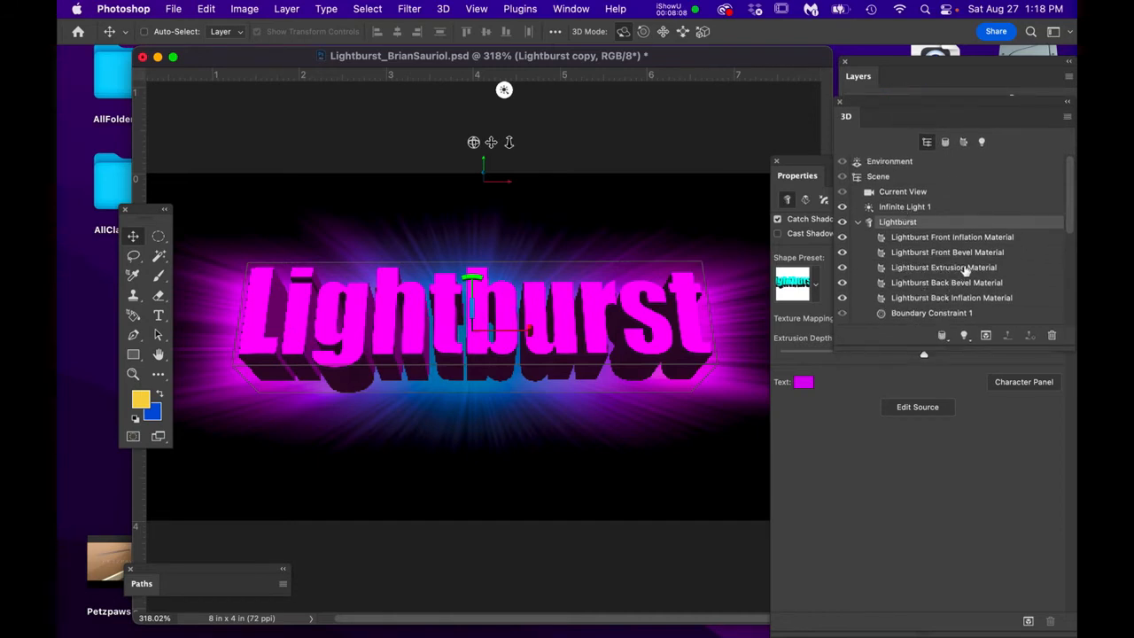
- Give Lightburst Extrusion Material 5% translucence, 22% glow and lower opacity, then close its settings
left_click(915, 267)
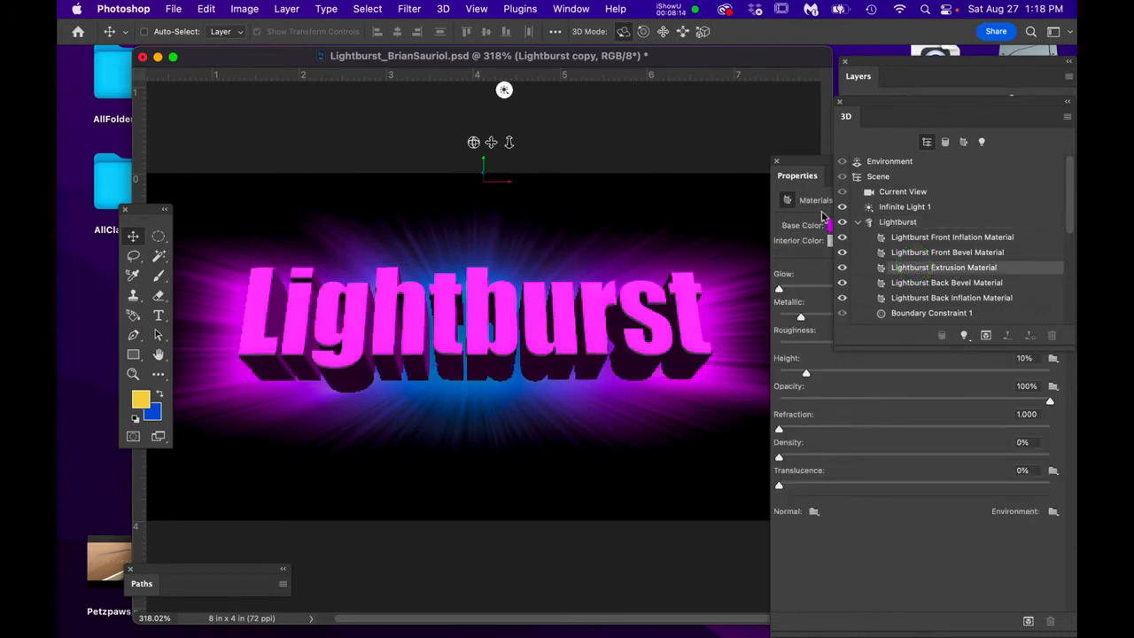
left_click(817, 166)
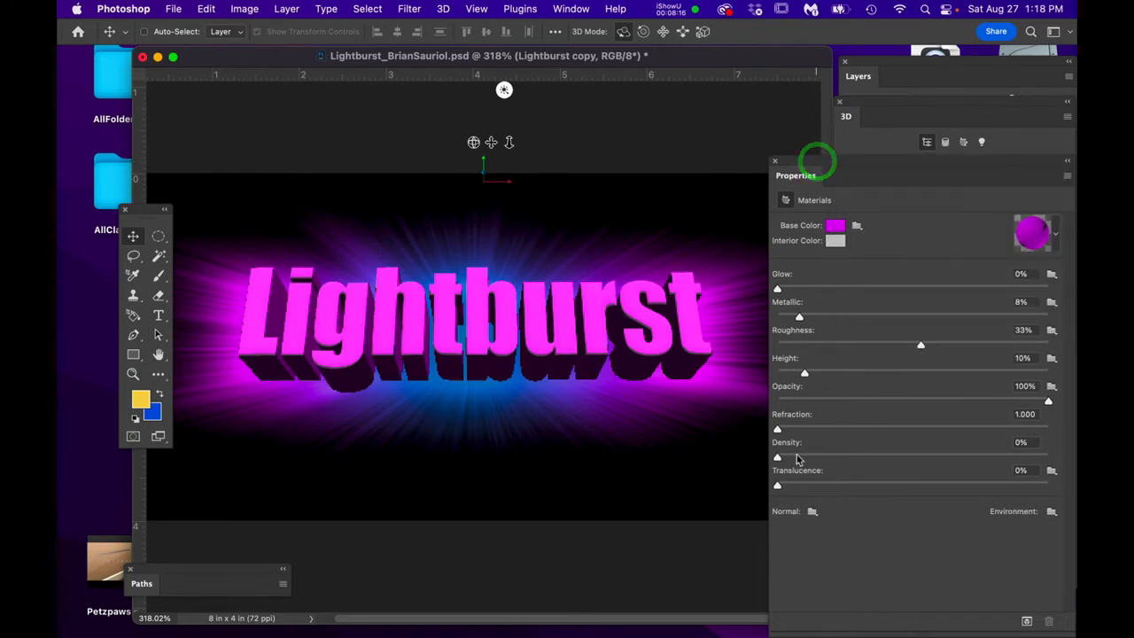
mouse_move(778, 489)
left_mouse_down()
mouse_move(962, 505)
mouse_move(904, 517)
mouse_move(791, 494)
left_mouse_up()
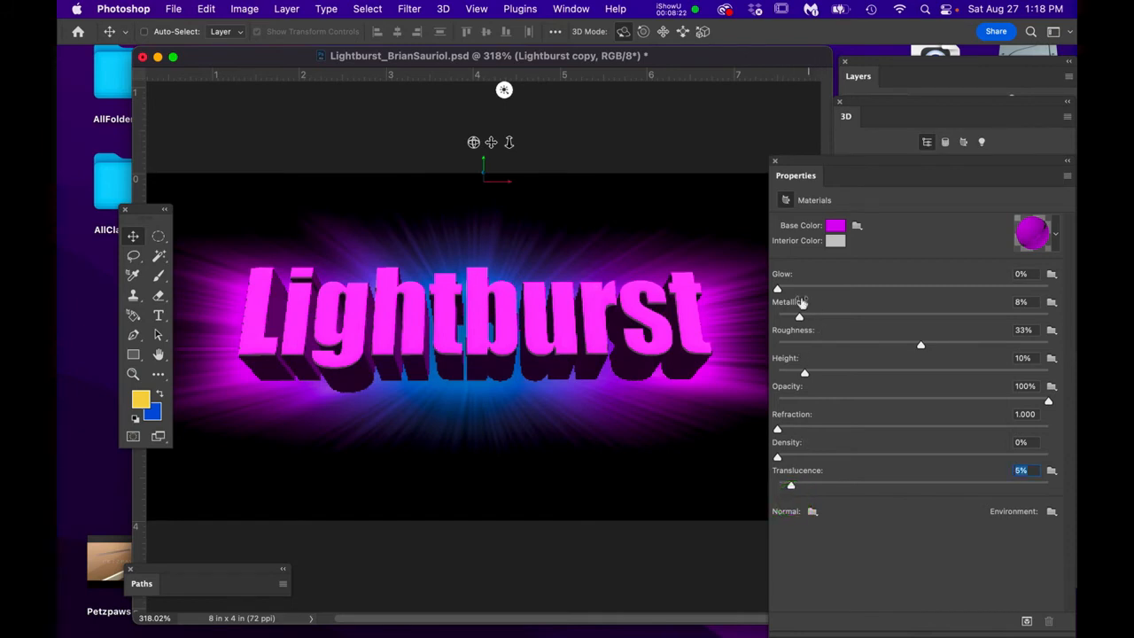
left_click_drag(777, 293, 838, 303)
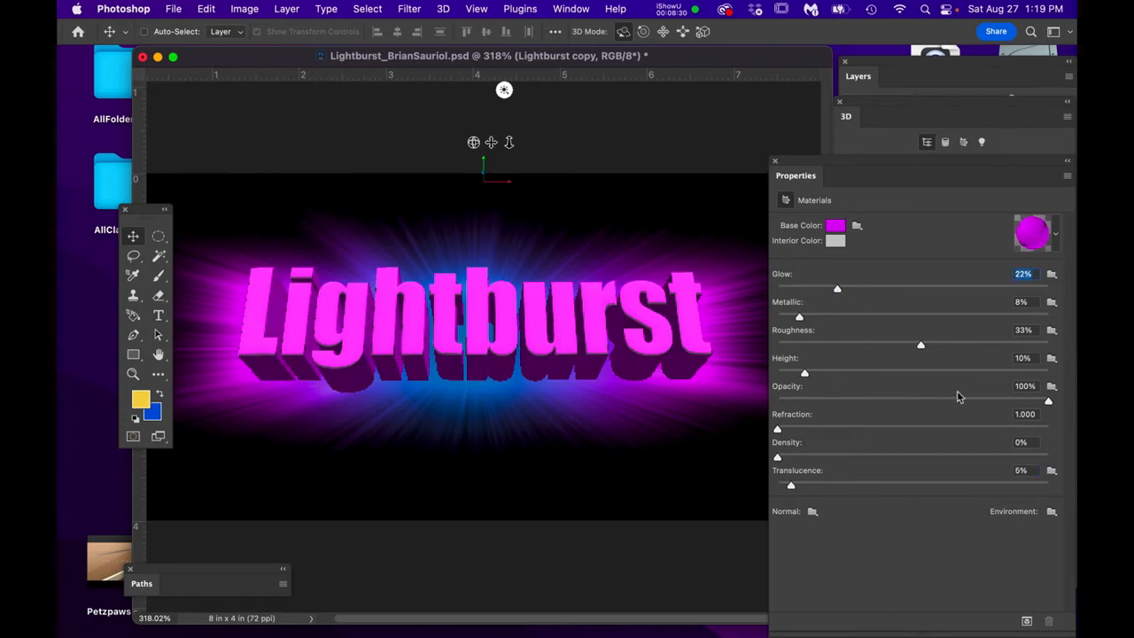
mouse_move(1058, 405)
left_mouse_down()
mouse_move(868, 389)
mouse_move(1070, 410)
left_mouse_up()
left_click(772, 163)
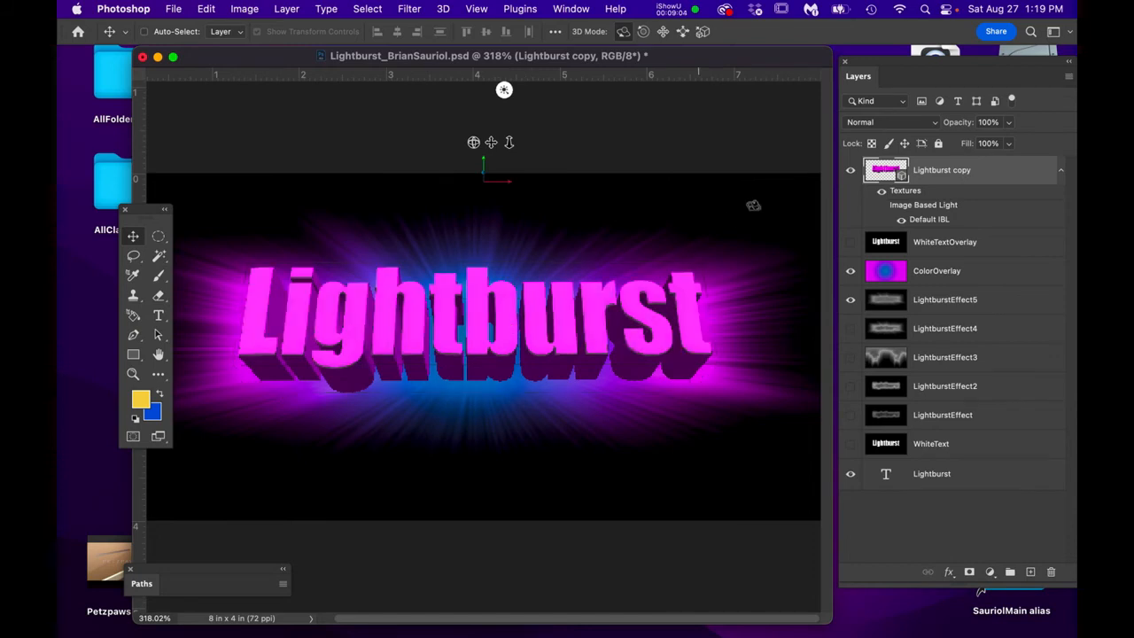
left_click(850, 170)
left_click(850, 170)
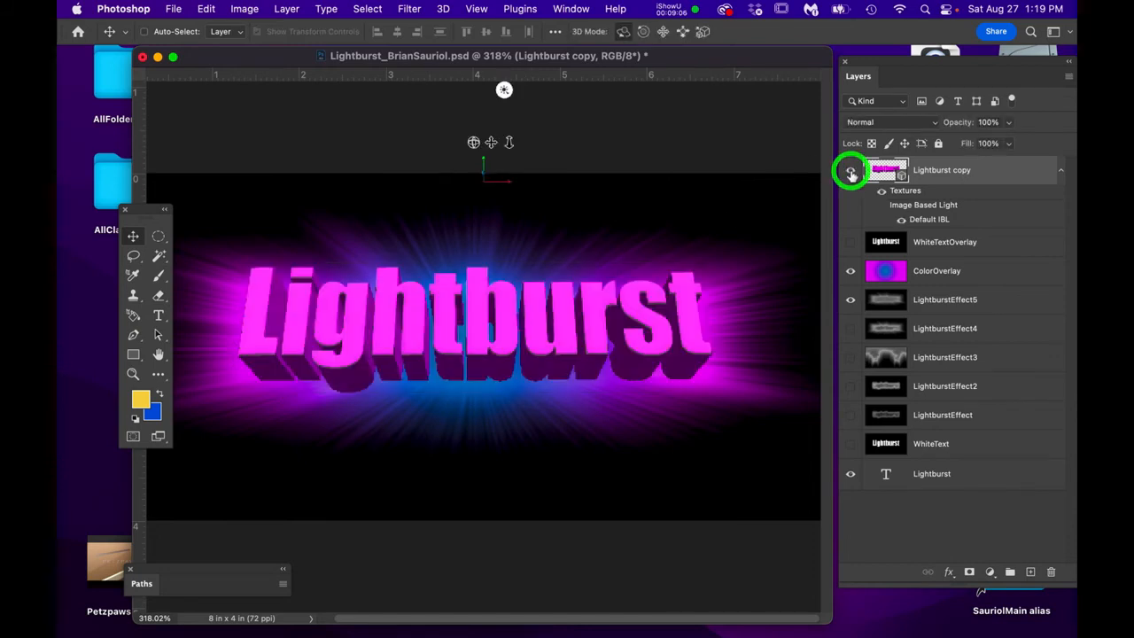
left_click(159, 237)
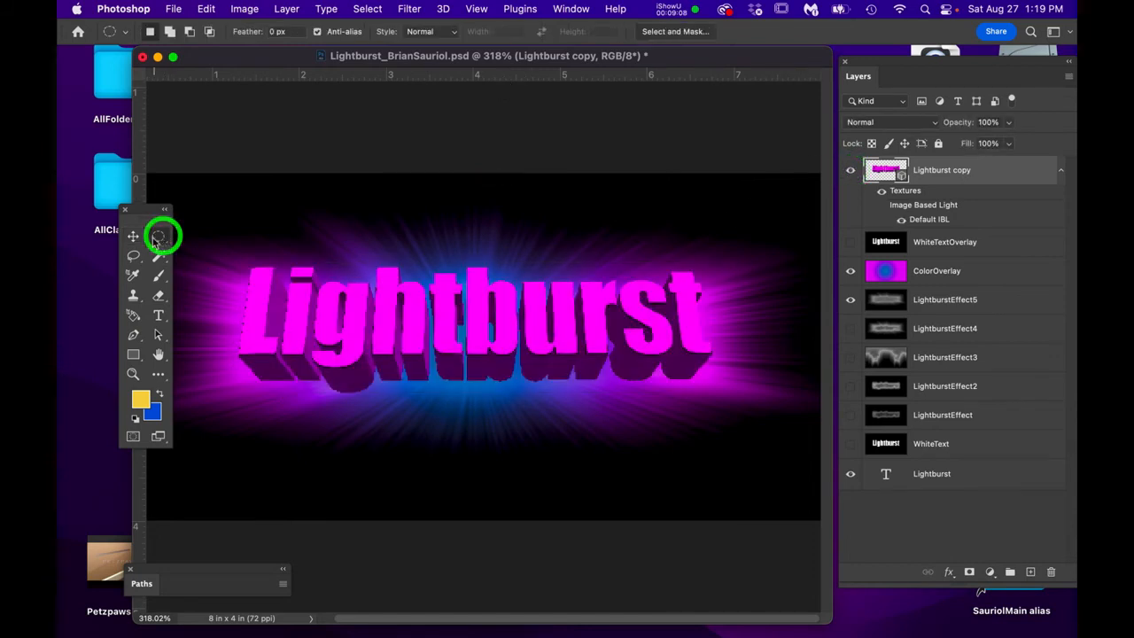
left_click(133, 235)
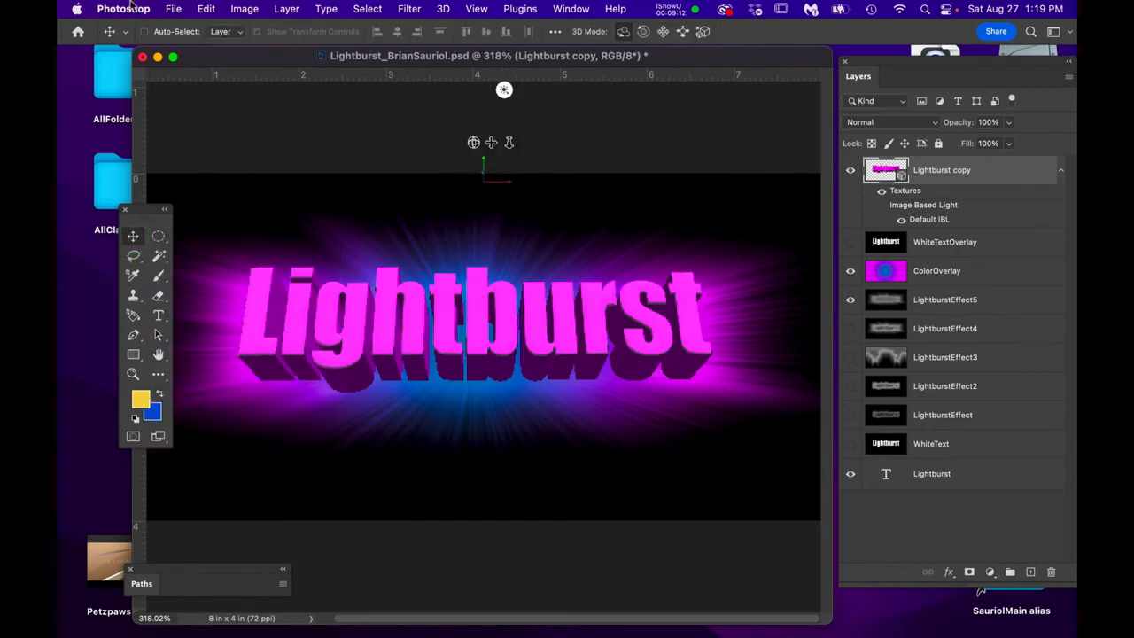
left_click_drag(131, 3, 301, 305)
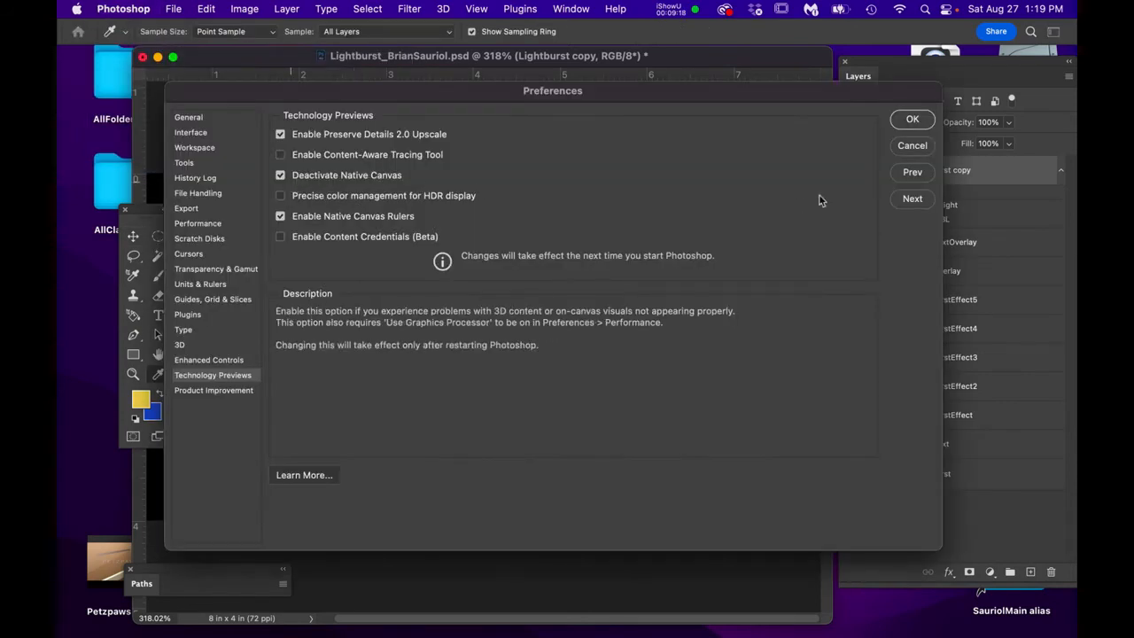
left_click(917, 146)
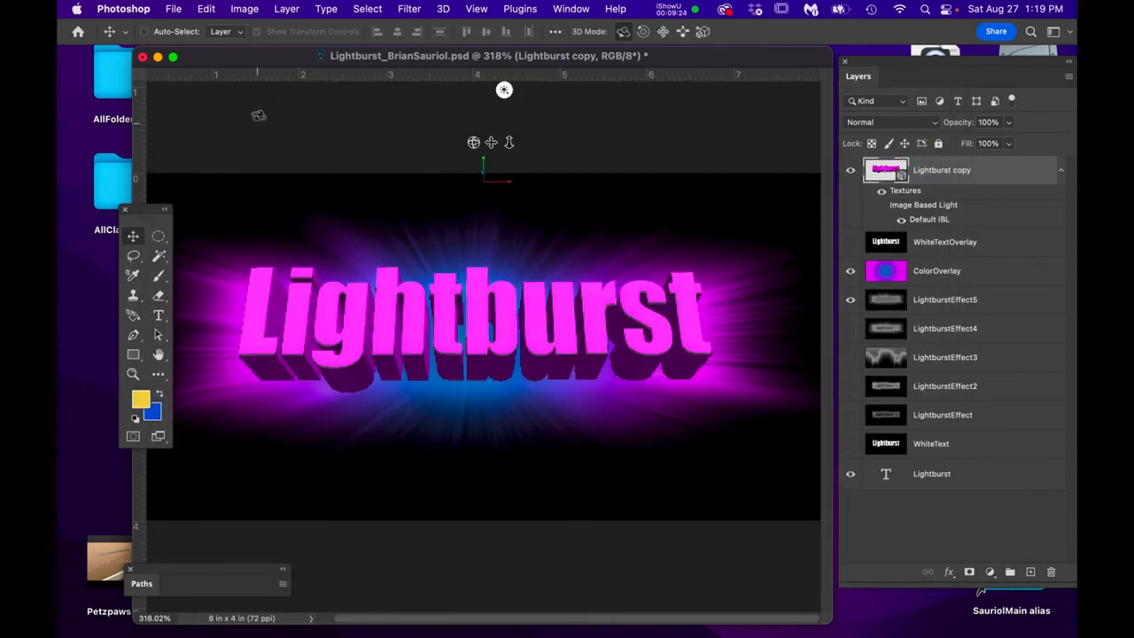
- Pan and orbit the 3D camera to reposition the lettering, then reopen the Lightburst copy 3D scene
left_click(492, 143)
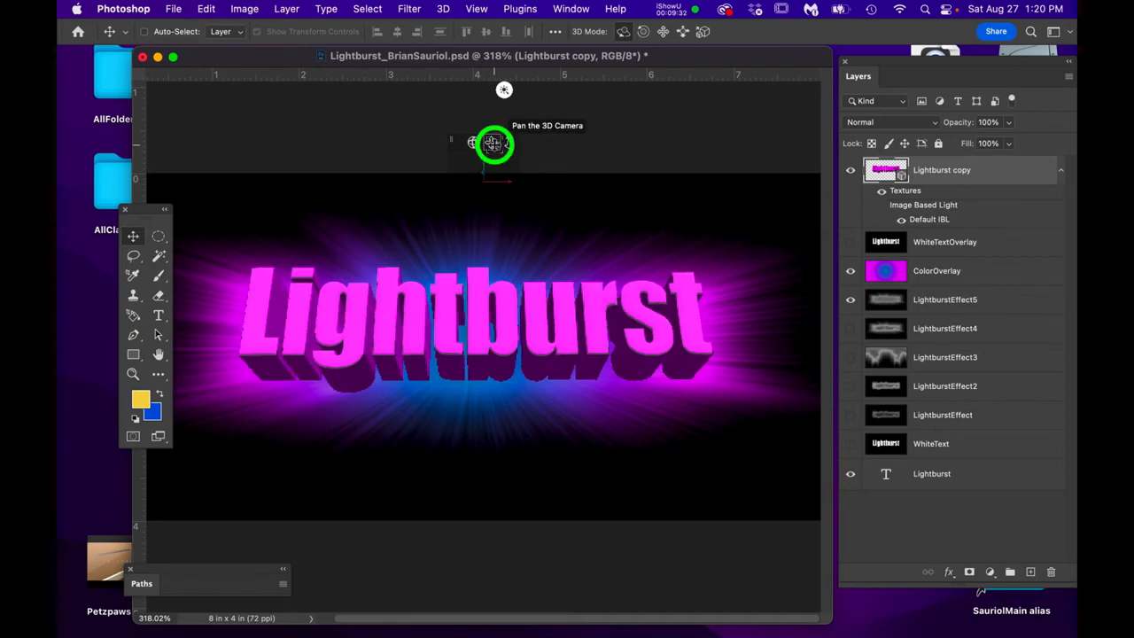
left_click_drag(493, 144, 504, 115)
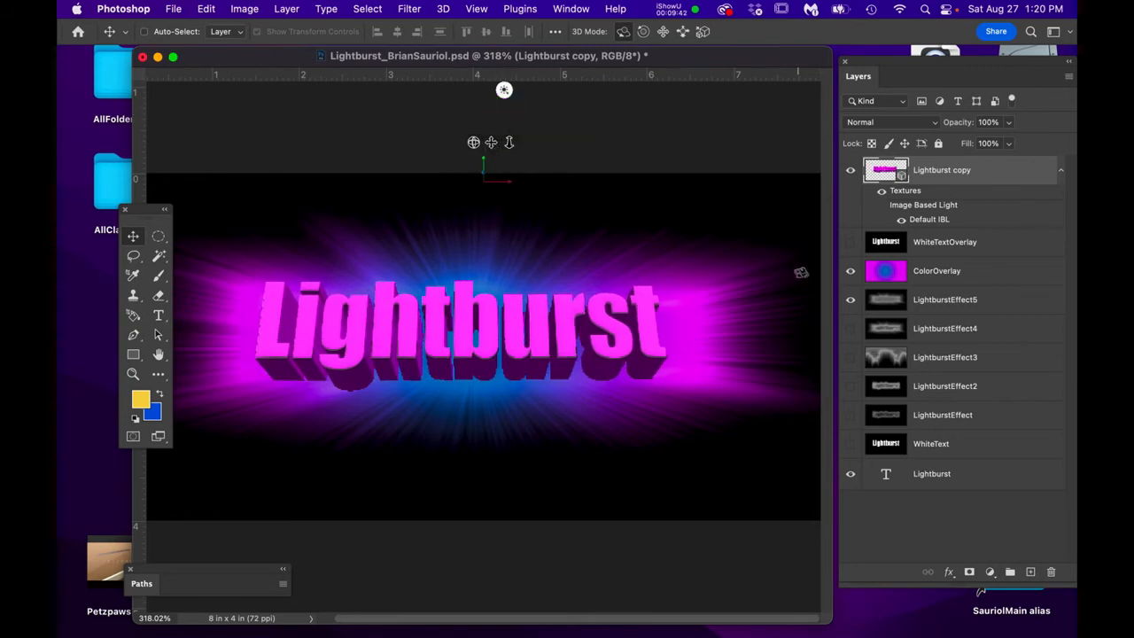
left_click_drag(552, 266, 518, 309)
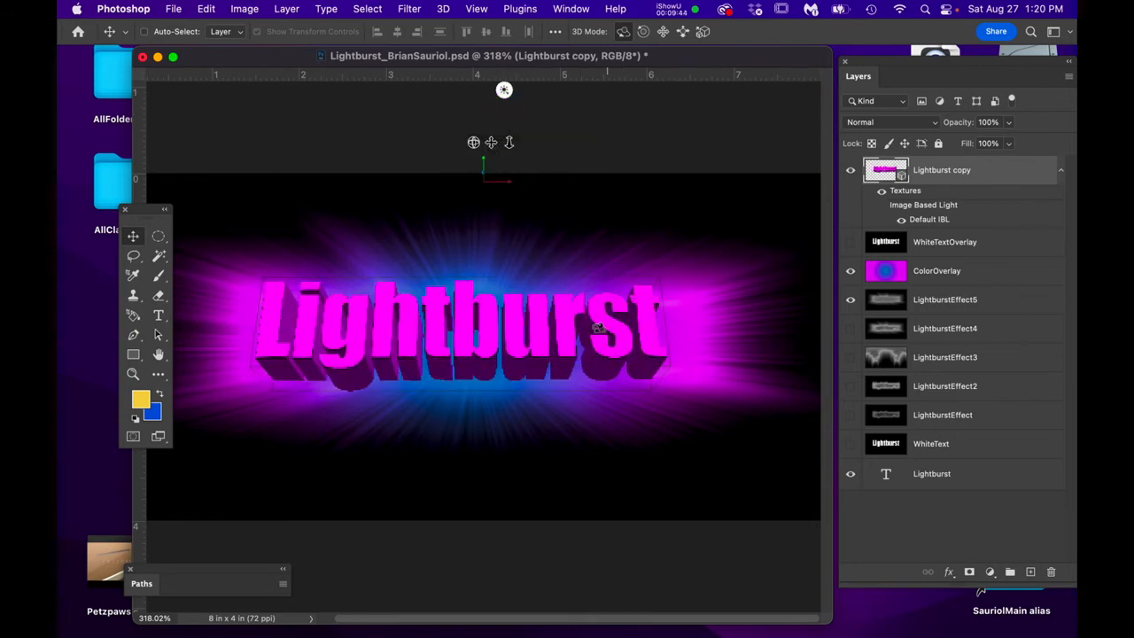
left_click_drag(598, 327, 588, 326)
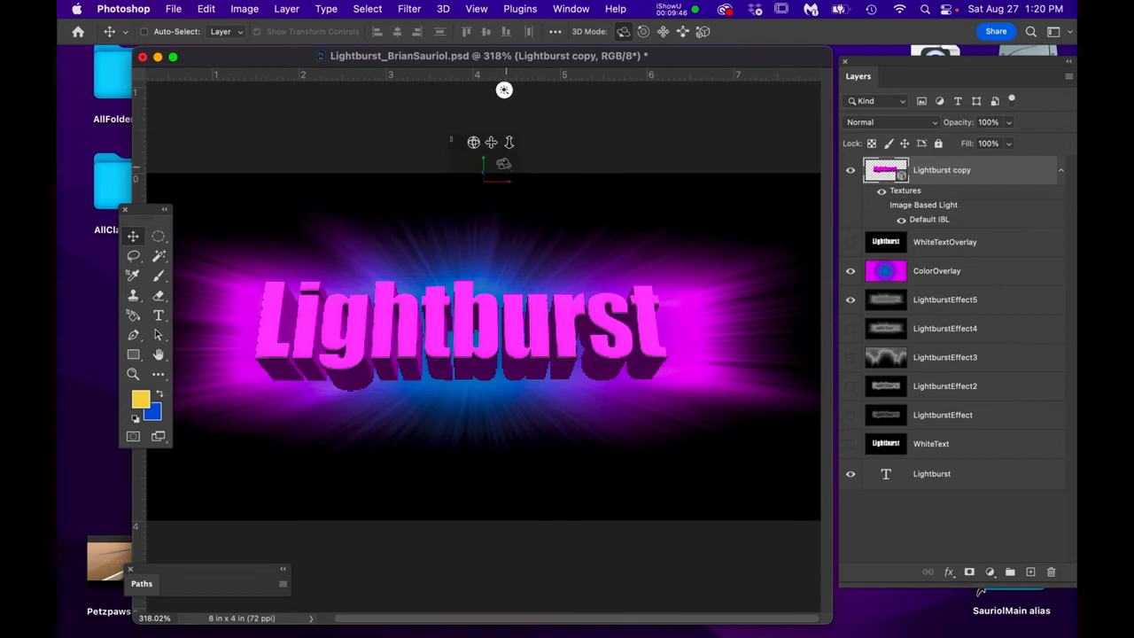
left_click_drag(491, 144, 496, 141)
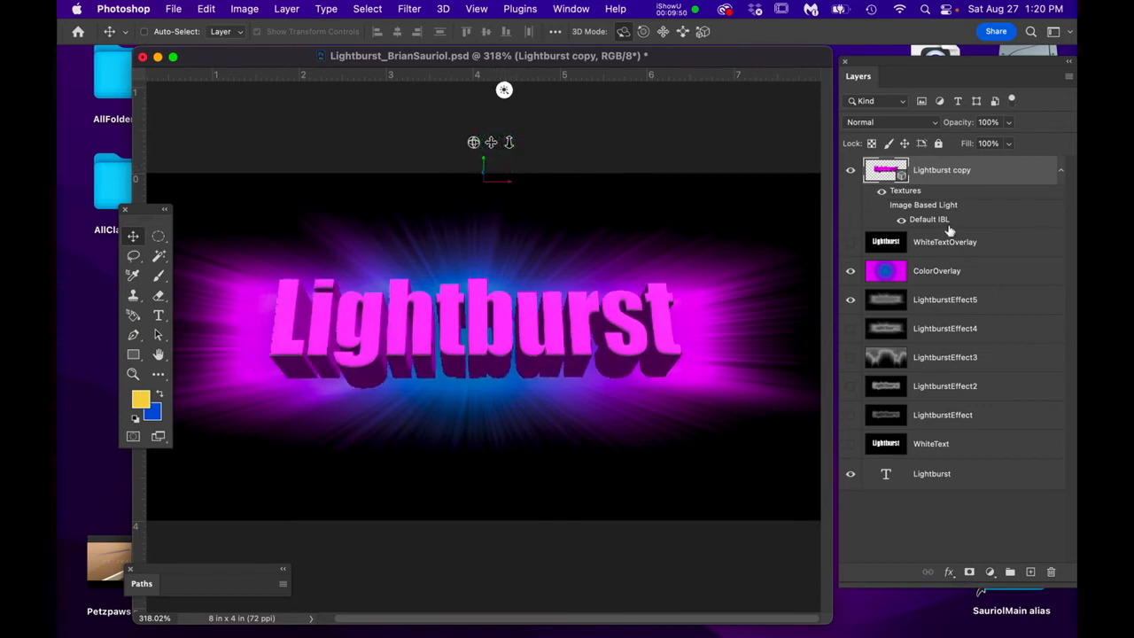
left_click(901, 178)
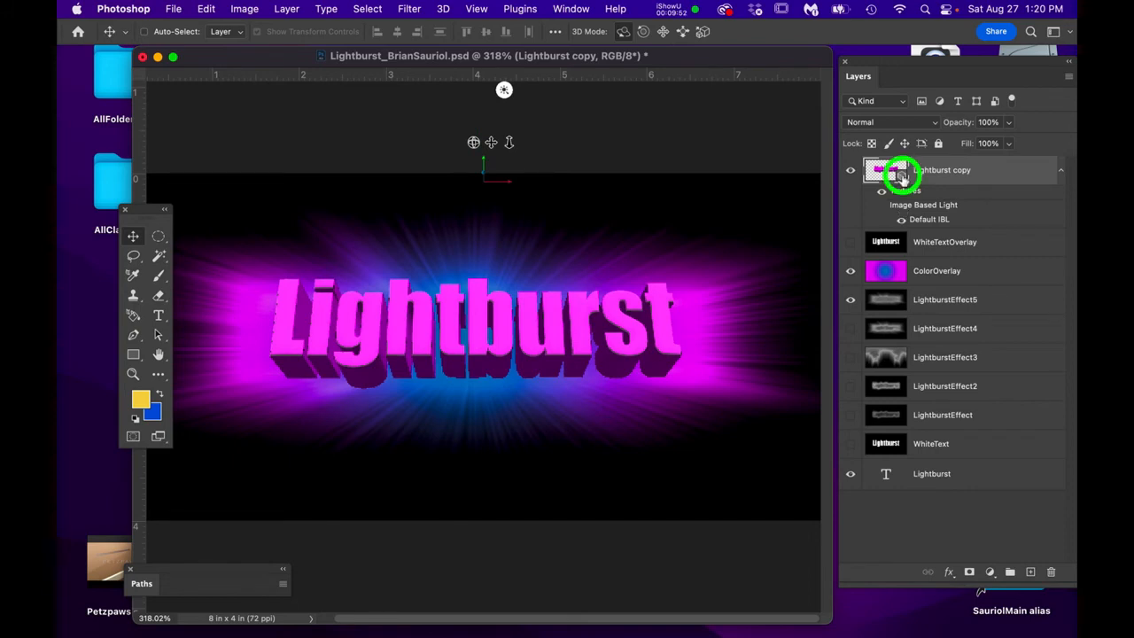
left_click_drag(1011, 256, 781, 117)
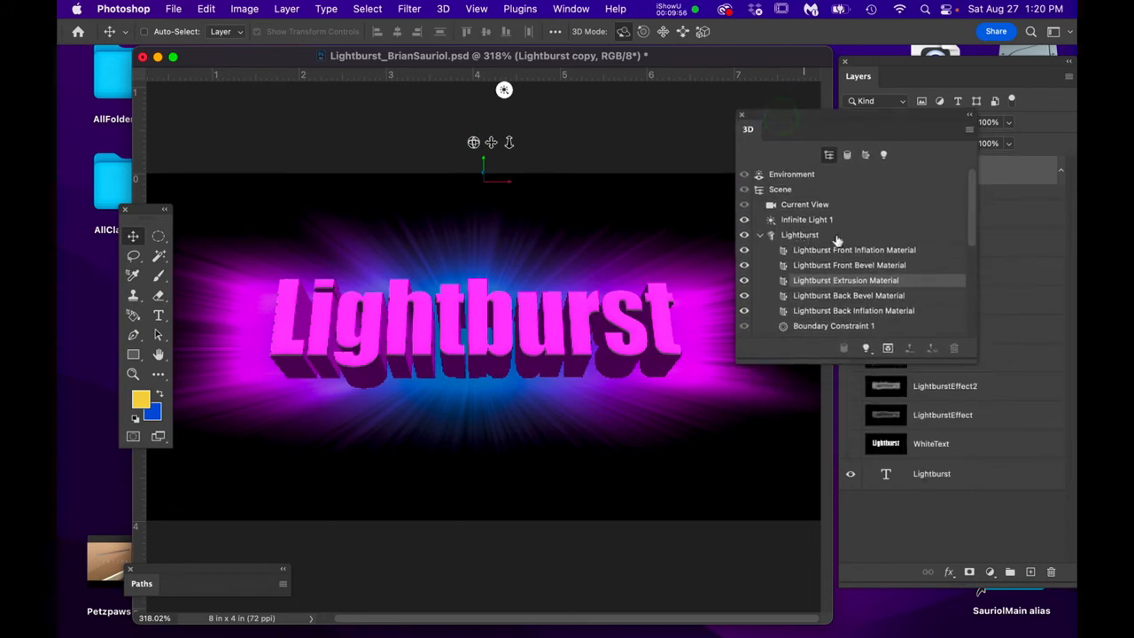
- Set the Lightburst mesh extrusion depth to 1.093 in and close the 3D panels
left_click(910, 236)
double_click(922, 236)
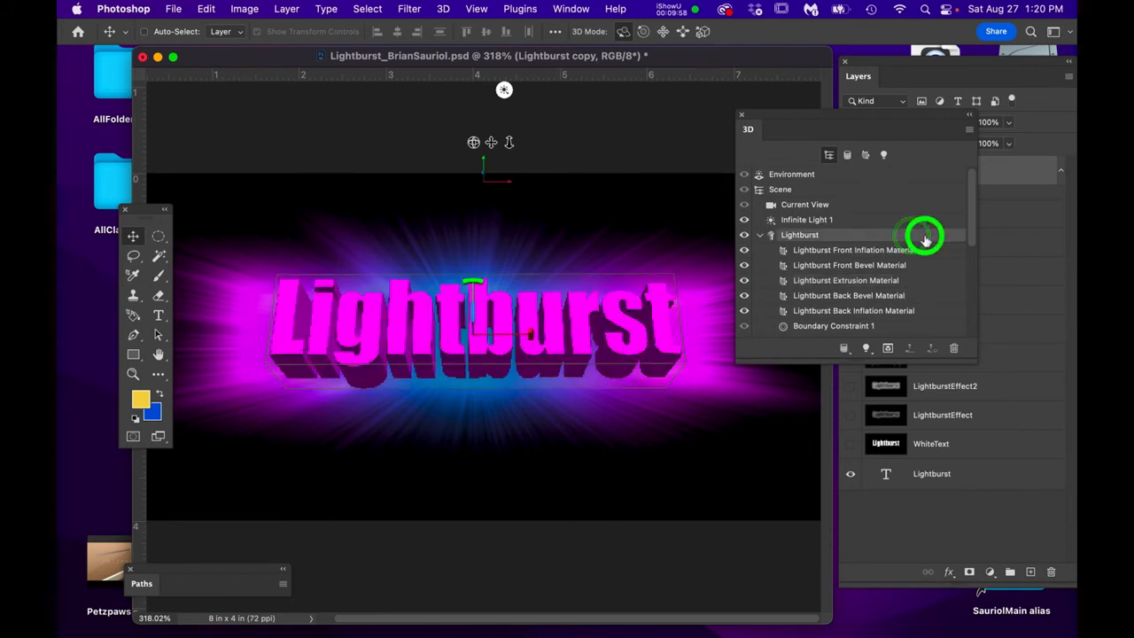
left_click_drag(865, 165, 829, 72)
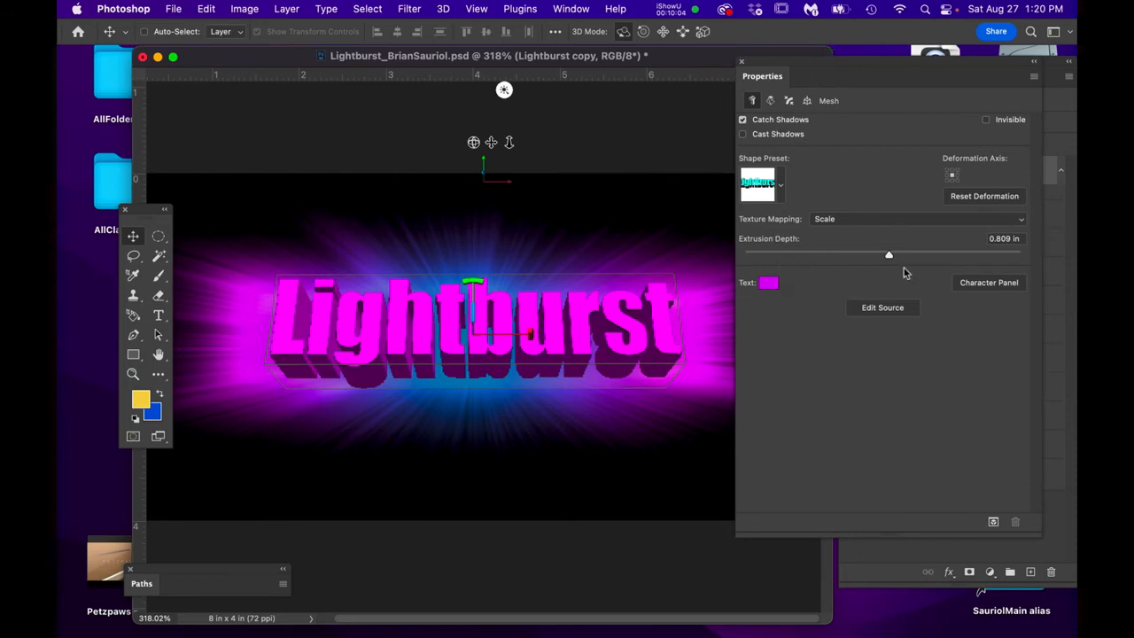
mouse_move(889, 257)
left_mouse_down()
mouse_move(876, 253)
mouse_move(891, 254)
left_mouse_up()
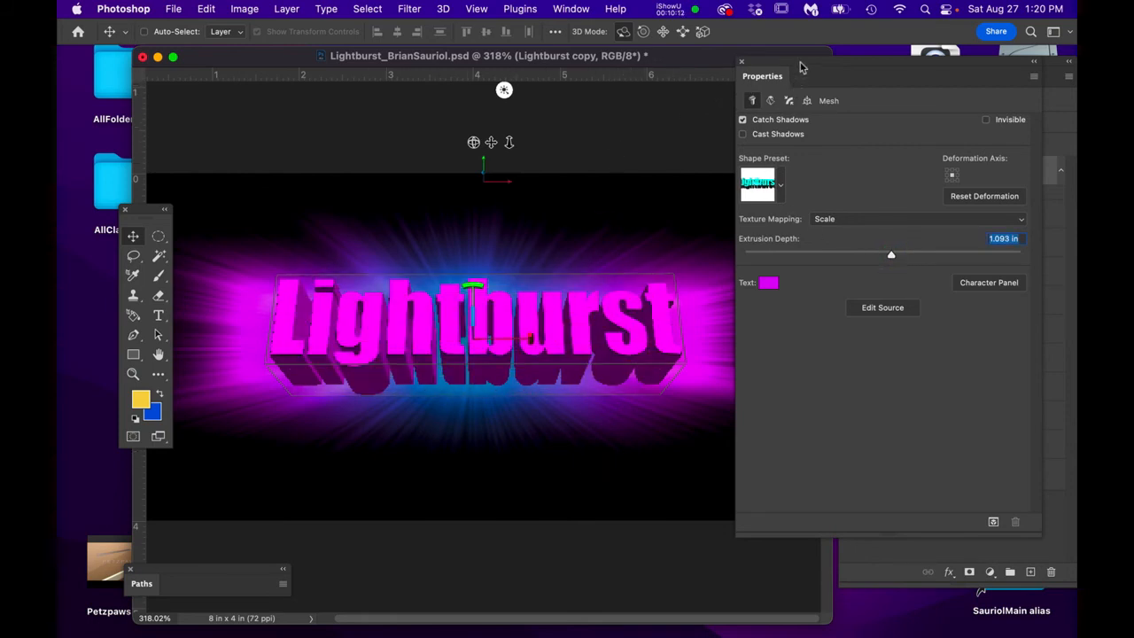
left_click_drag(801, 66, 812, 105)
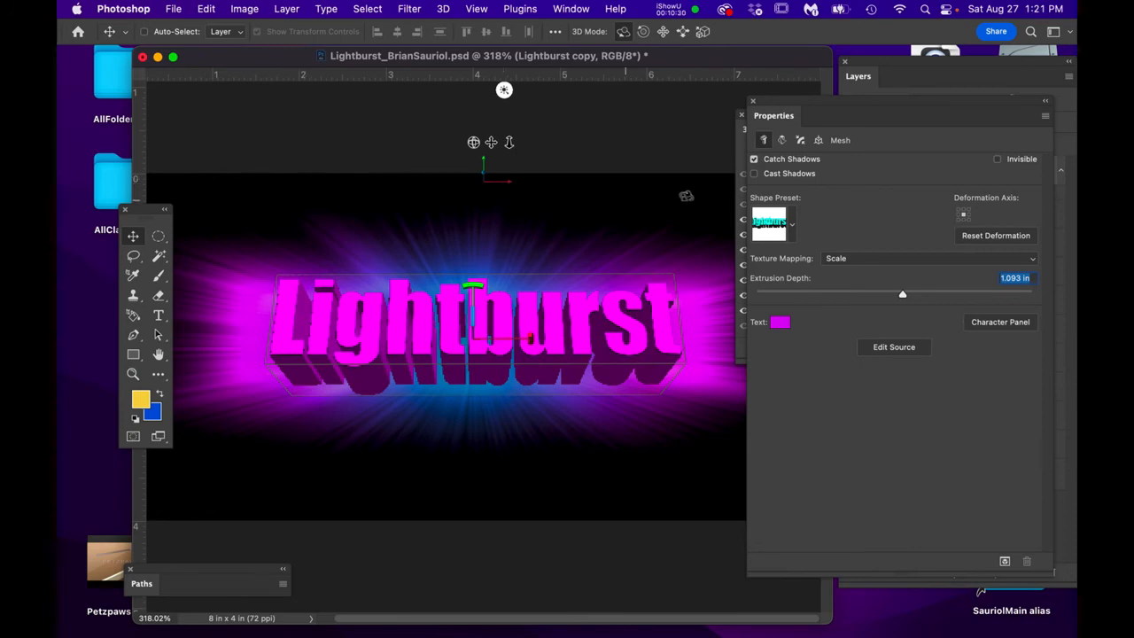
left_click(753, 100)
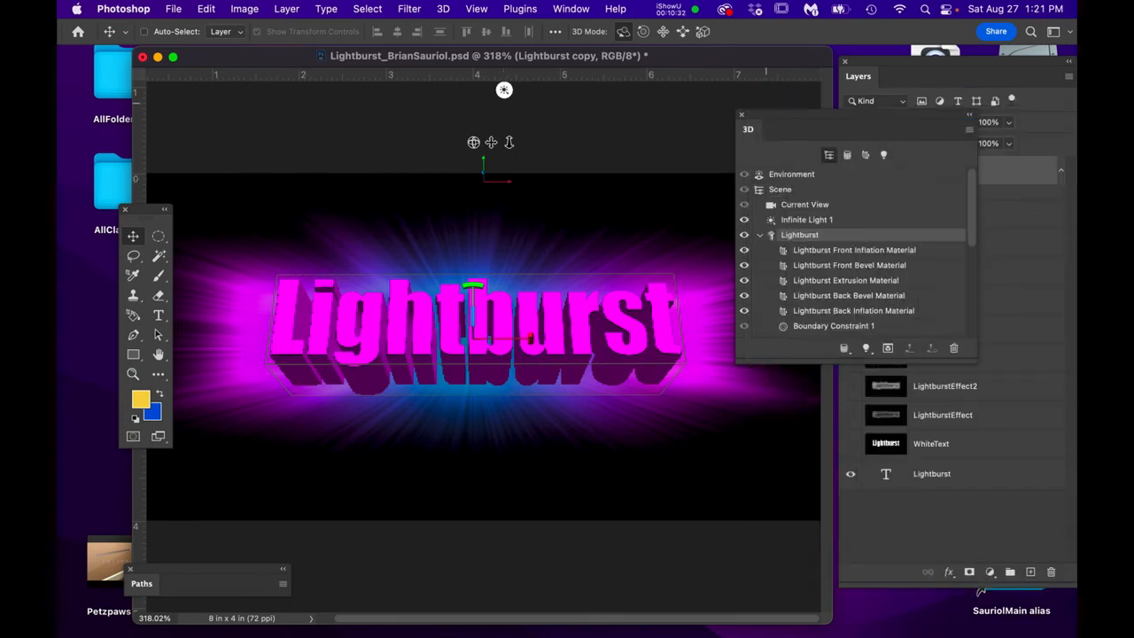
left_click(742, 114)
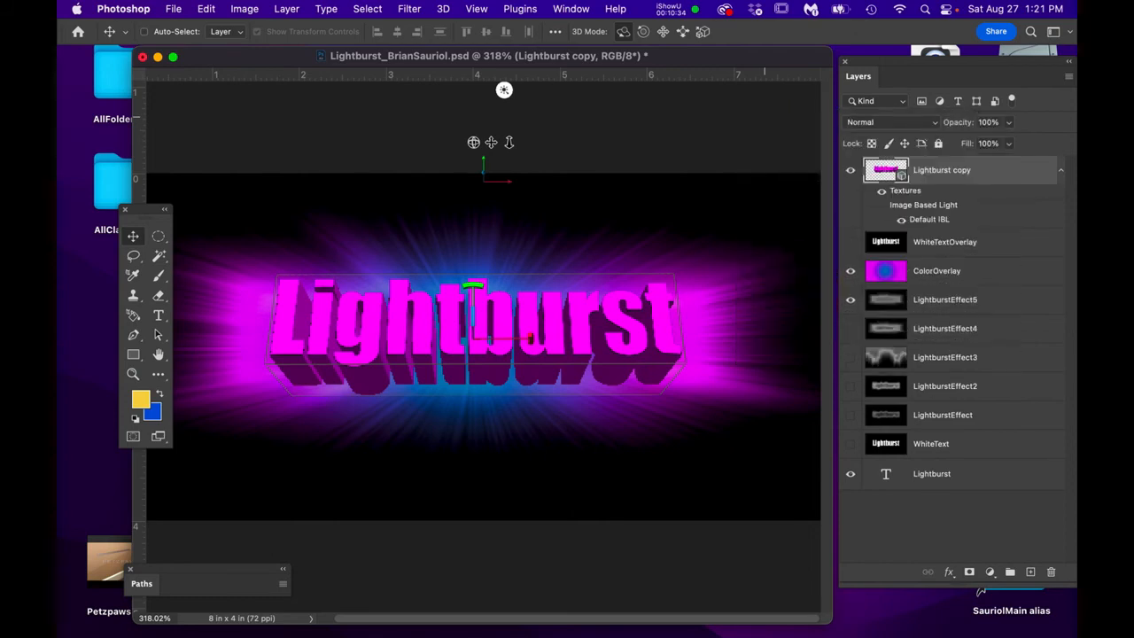
- Duplicate the Lightburst copy layer to create Lightburst copy 2
left_click_drag(1000, 172, 1030, 584)
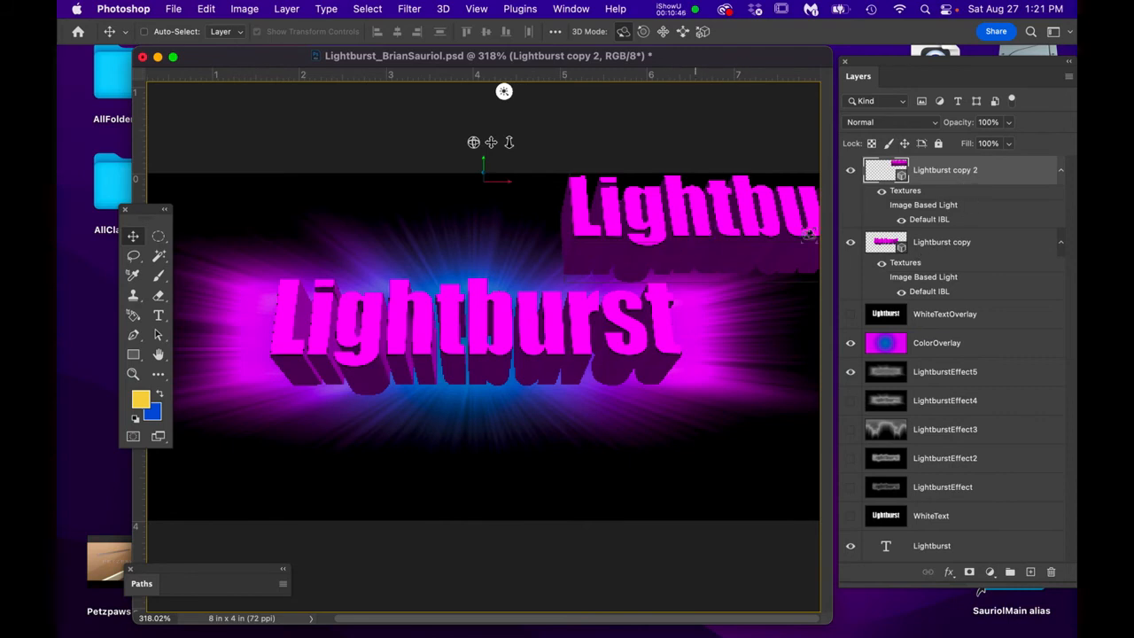
left_click_drag(947, 177, 1053, 574)
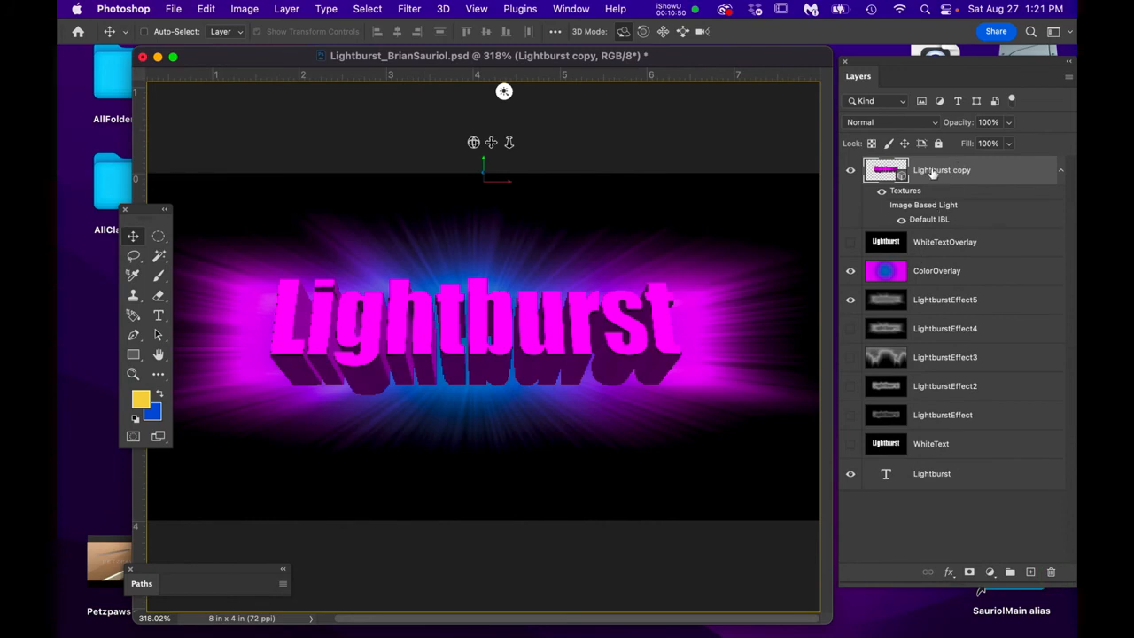
left_click(850, 171)
left_click(850, 171)
left_click(997, 172)
left_click_drag(998, 172, 1031, 574)
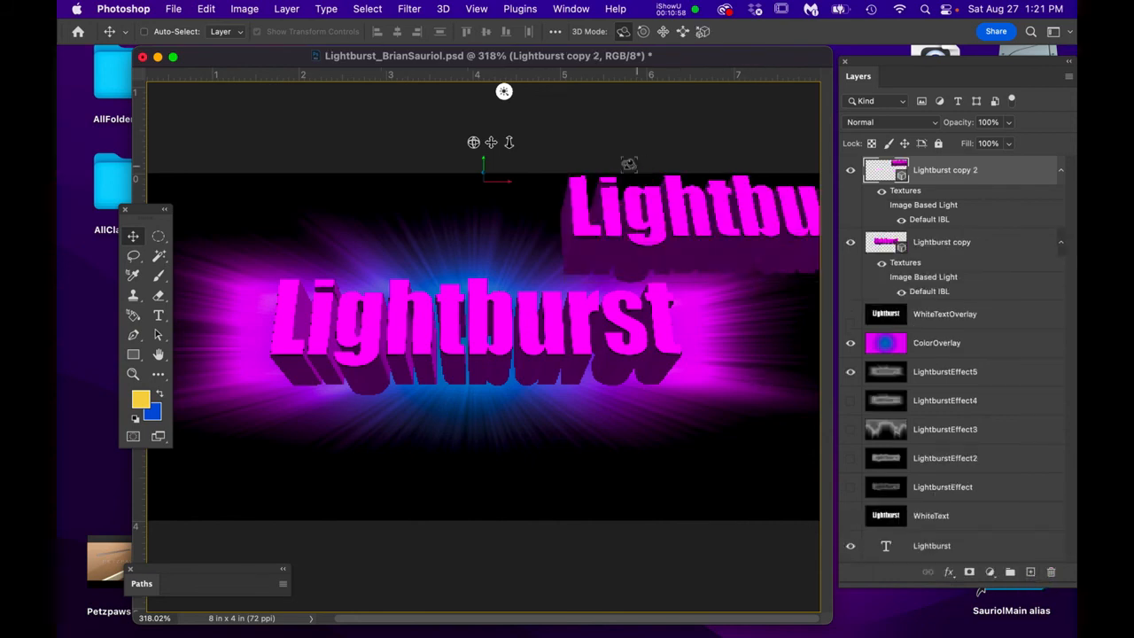
left_click(1013, 164)
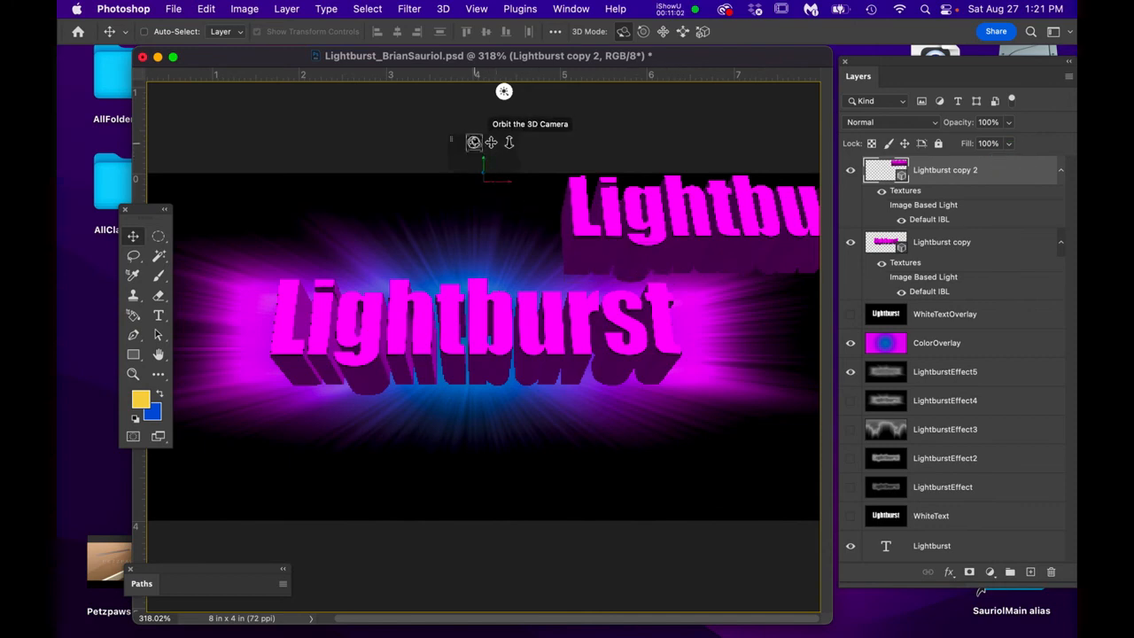
- Move the Lightburst copy 2 lettering down over the original text with the 3D move tools
left_click(472, 144)
left_click_drag(472, 144, 473, 150)
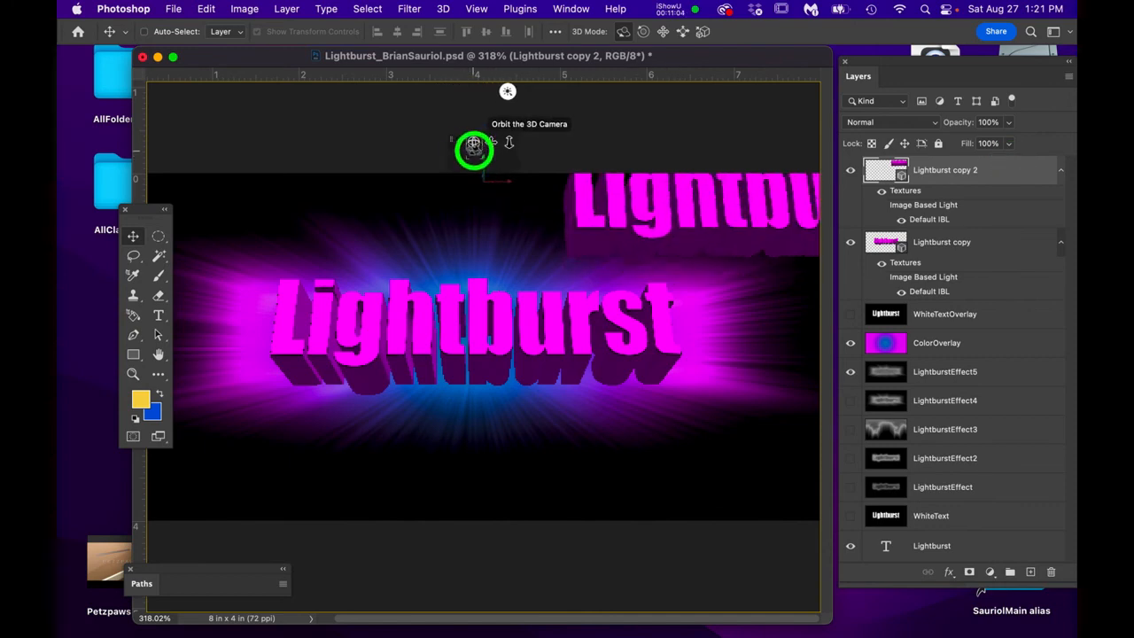
key("super+z")
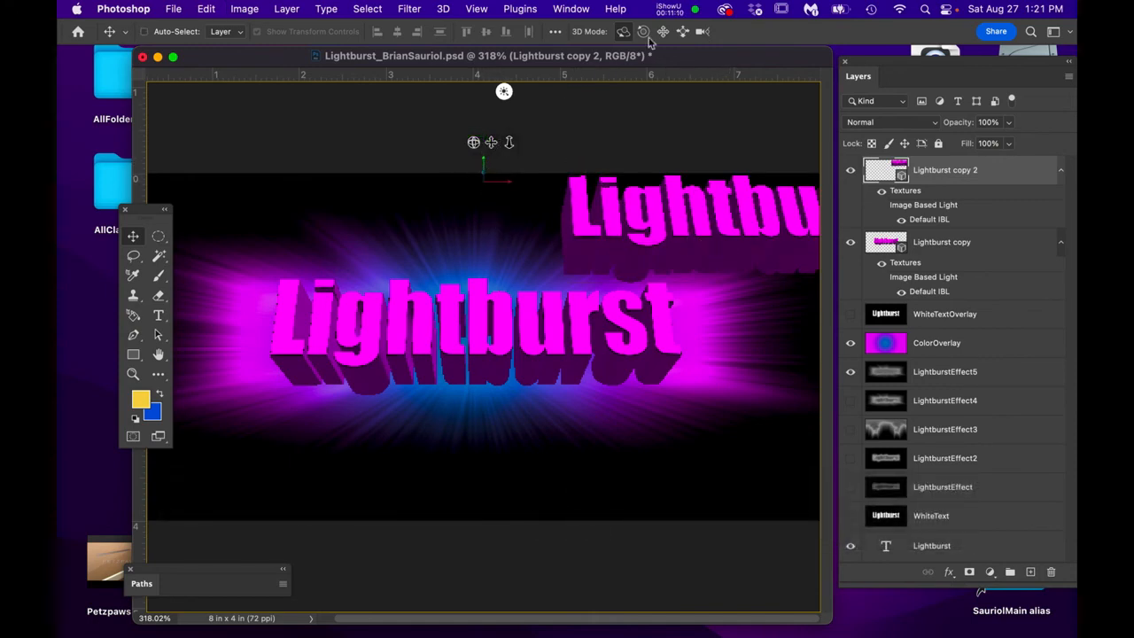
left_click(683, 32)
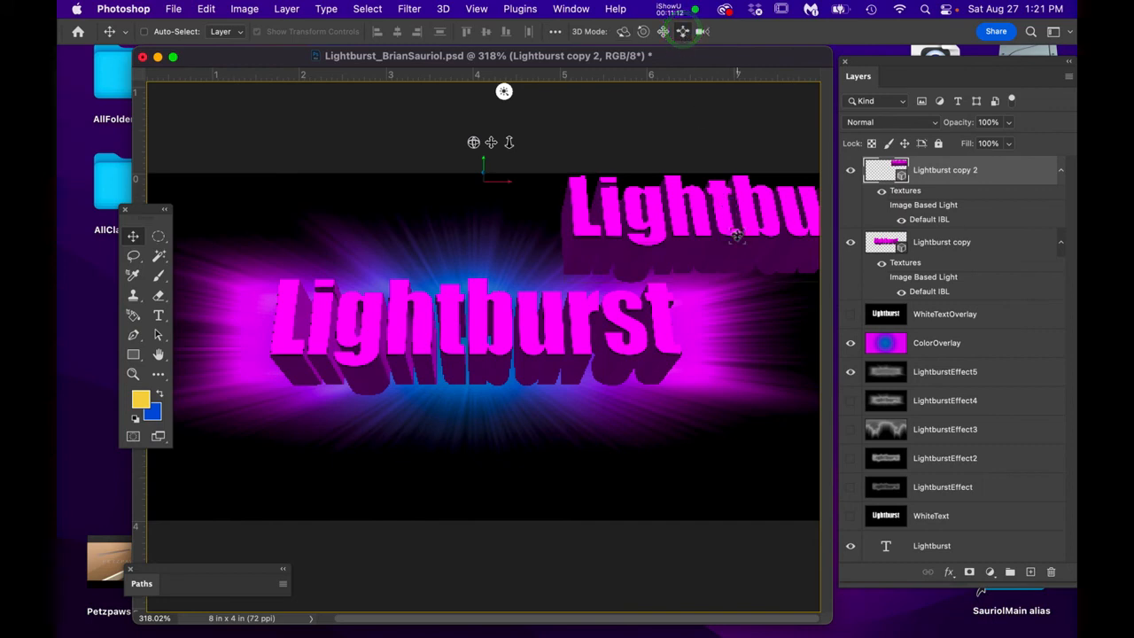
left_click_drag(735, 232, 744, 275)
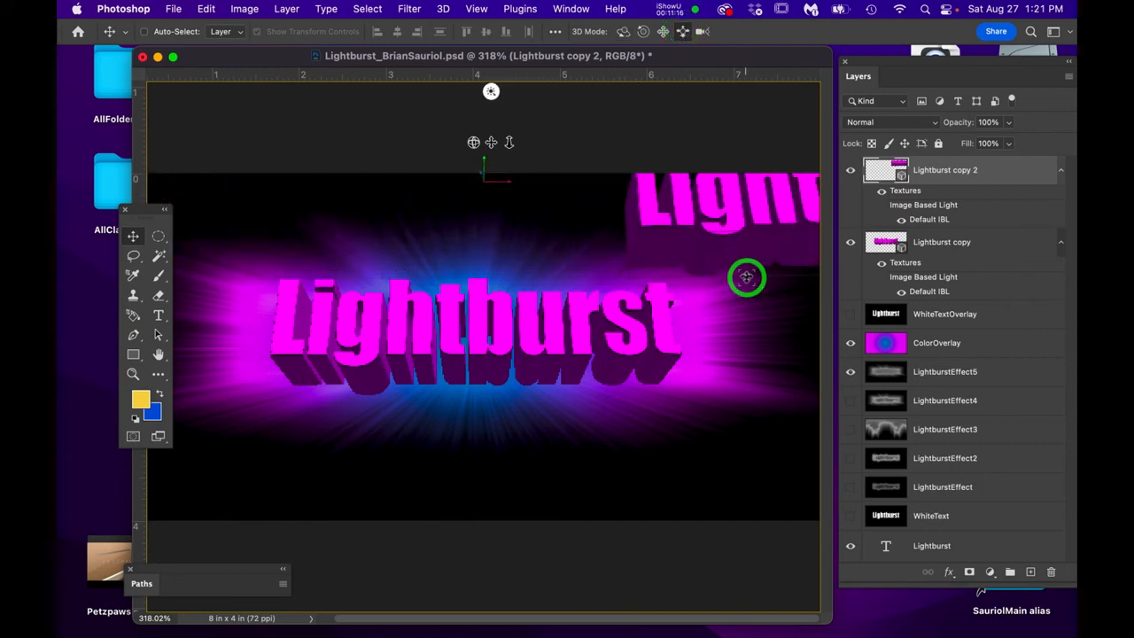
left_click(664, 31)
left_click_drag(740, 226, 165, 422)
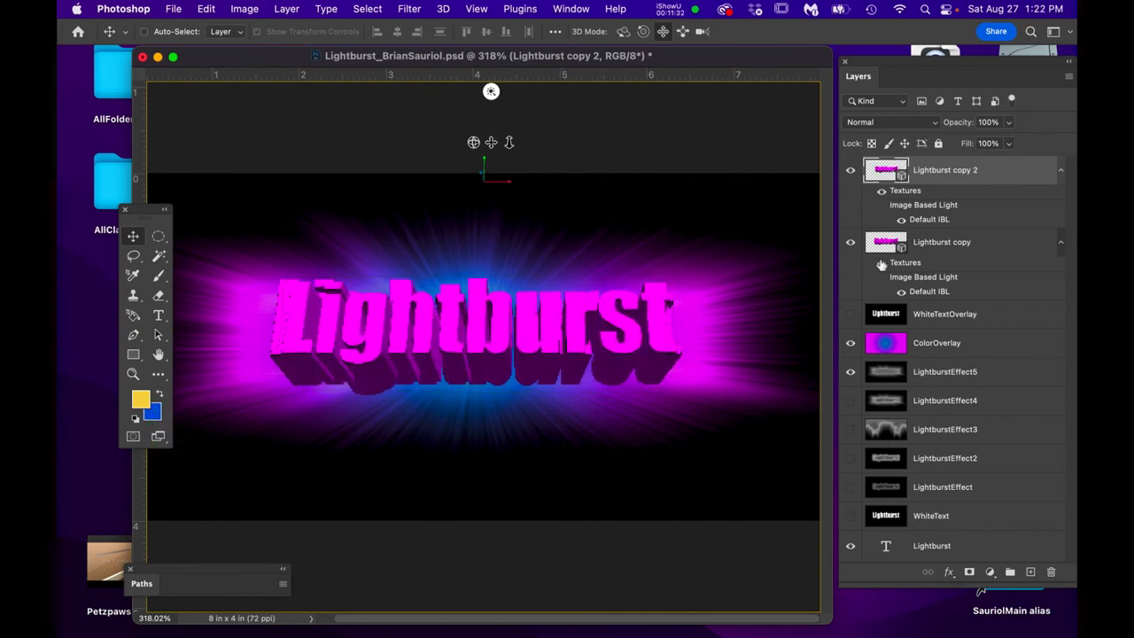
- Hide the older Lightburst copy layer and nudge the duplicate text slightly
left_click(850, 242)
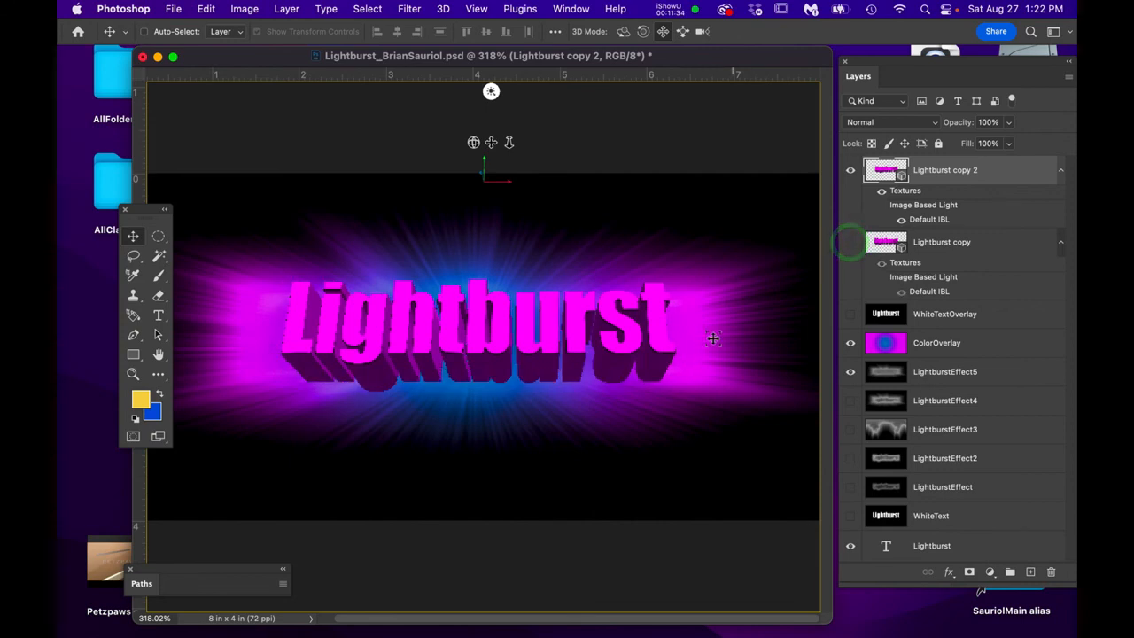
left_click_drag(635, 340, 637, 339)
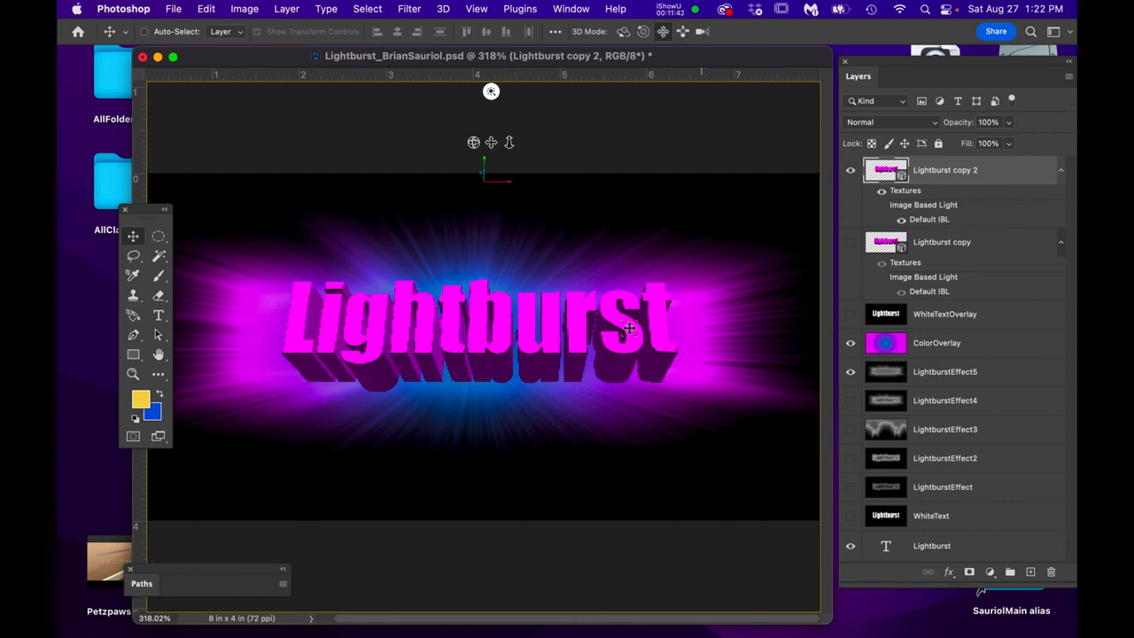
scroll(544, 365, "up", 3)
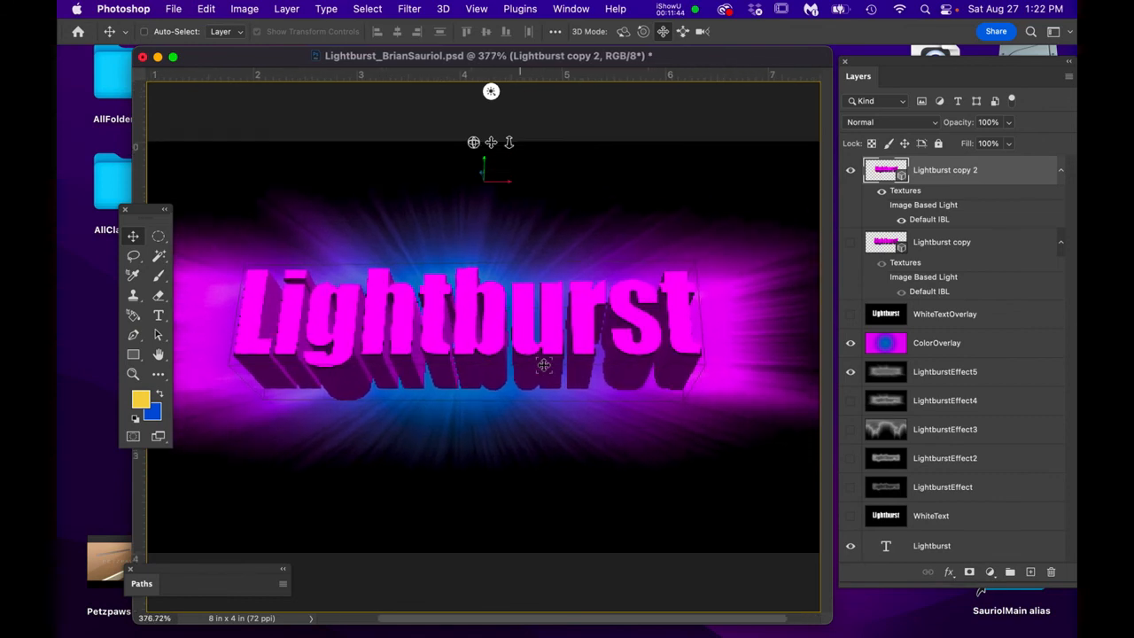
- Rasterize the Lightburst copy 2 3D layer and open Levels for it
right_click(1012, 164)
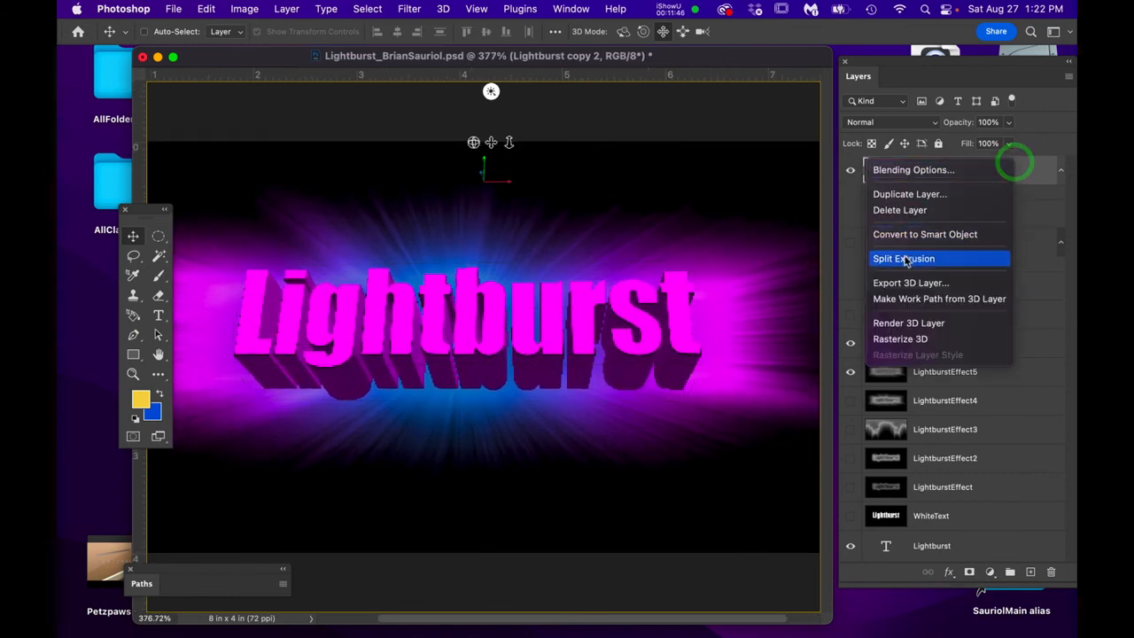
left_click(918, 341)
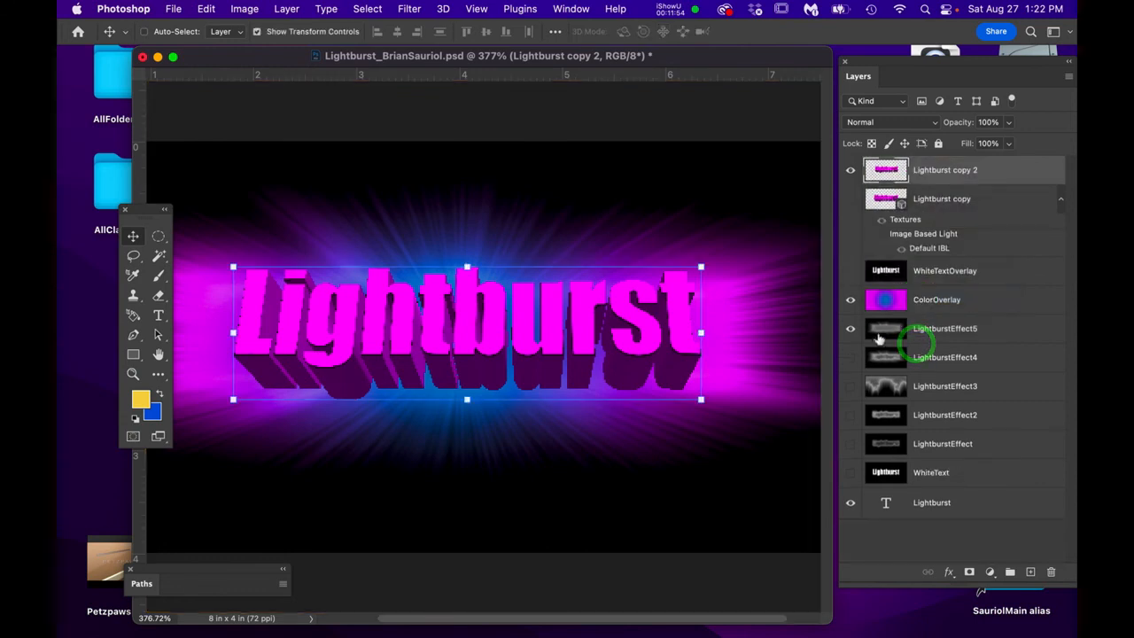
left_click(993, 178)
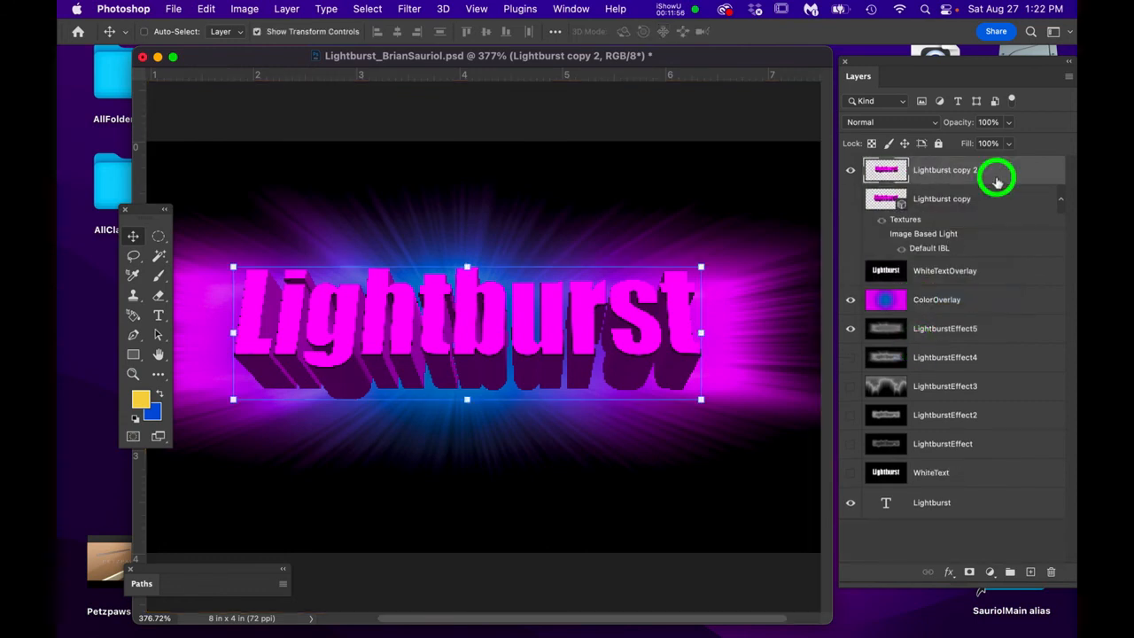
key("super+i")
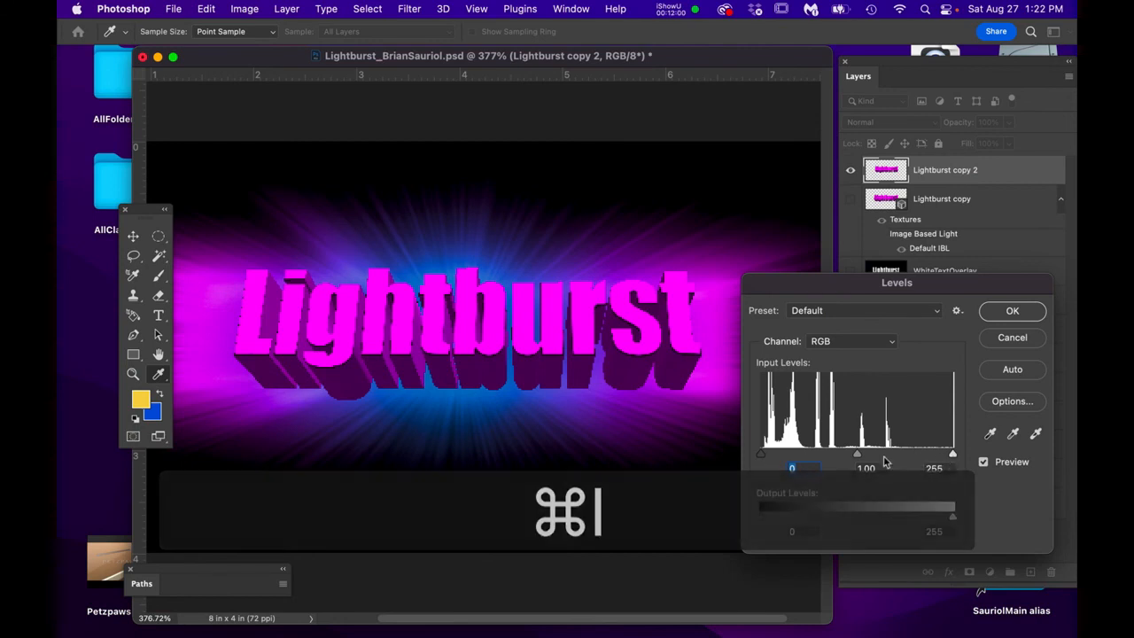
- Apply Levels 28 / 1.13 / 255 to Lightburst copy 2, then nudge the lettering slightly right
left_click_drag(857, 455, 842, 455)
left_click_drag(761, 455, 781, 456)
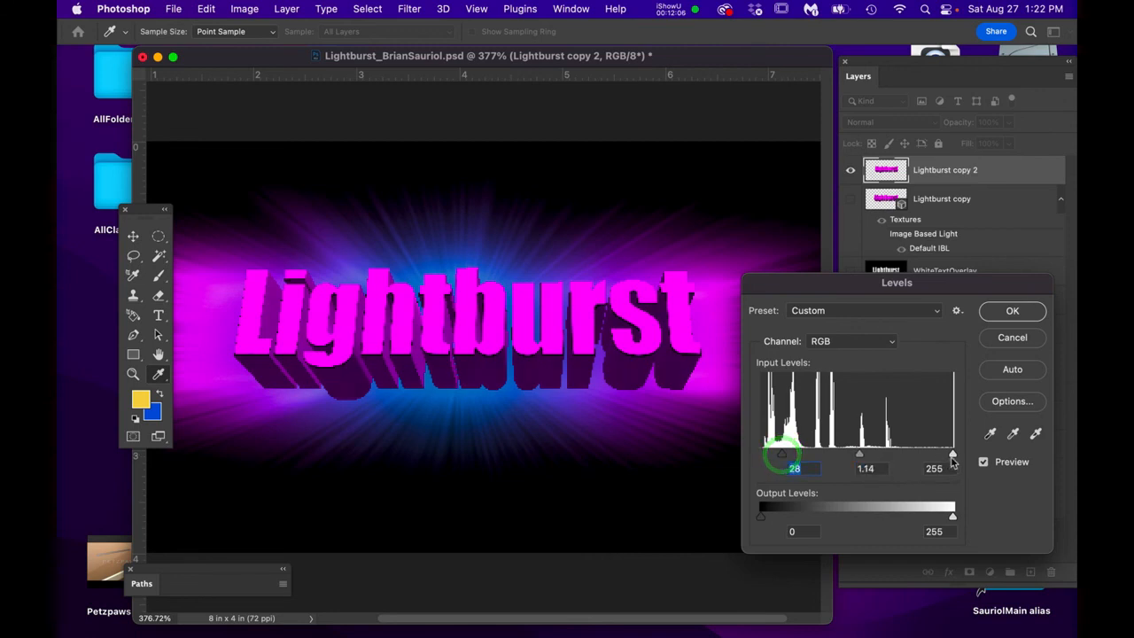
left_click_drag(952, 456, 1012, 470)
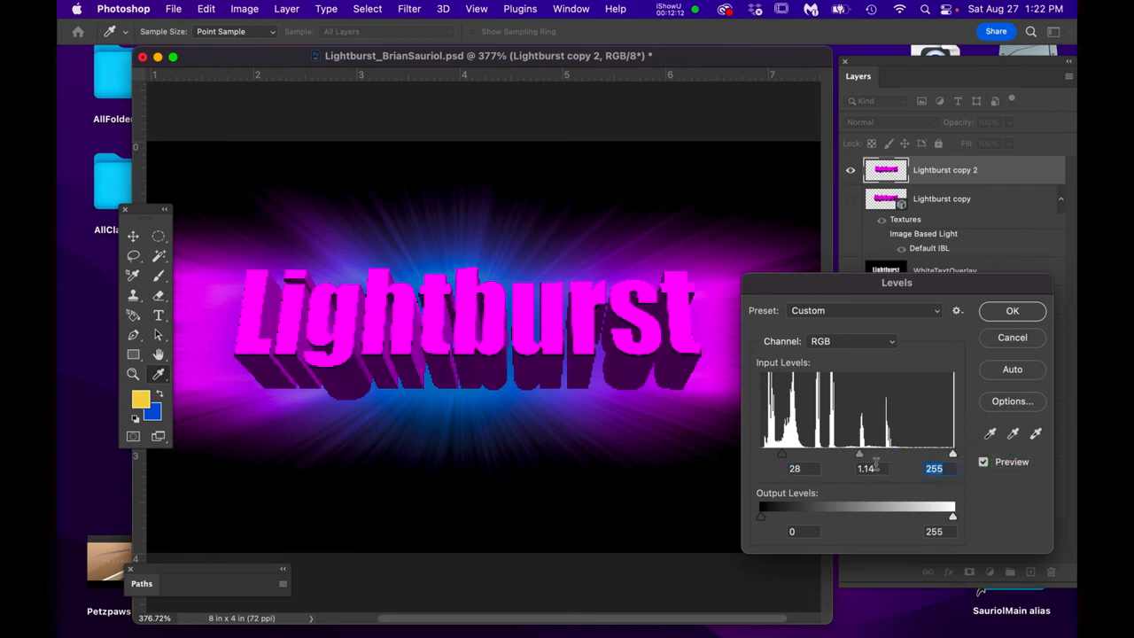
mouse_move(863, 460)
left_mouse_down()
mouse_move(875, 459)
mouse_move(861, 459)
left_mouse_up()
left_click(1014, 315)
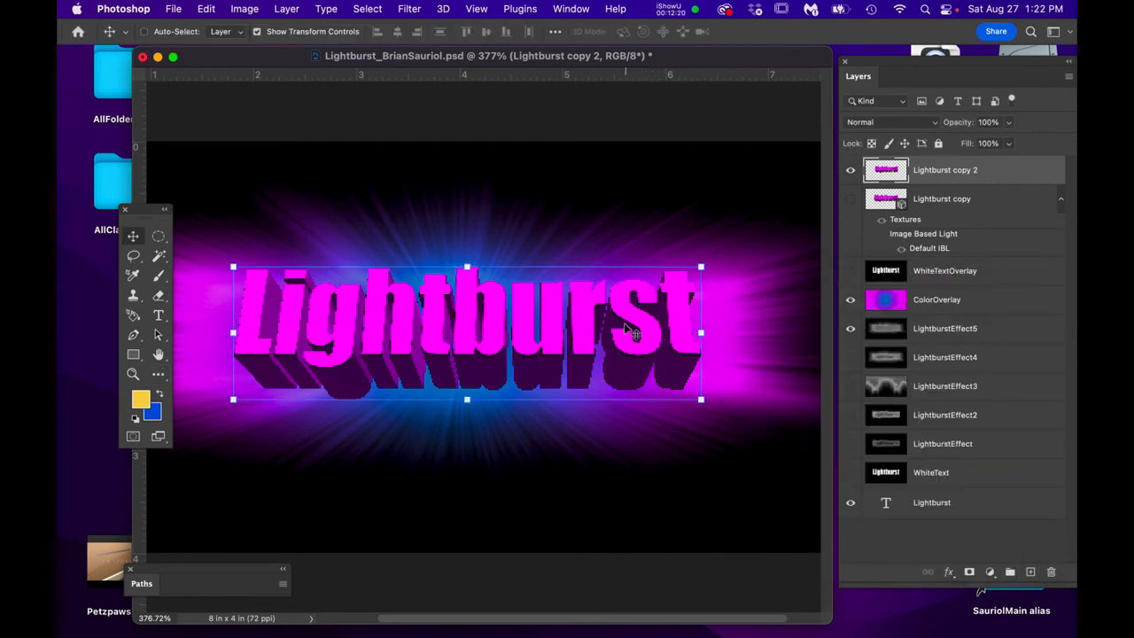
left_click_drag(613, 330, 617, 330)
scroll(571, 341, "down", 3)
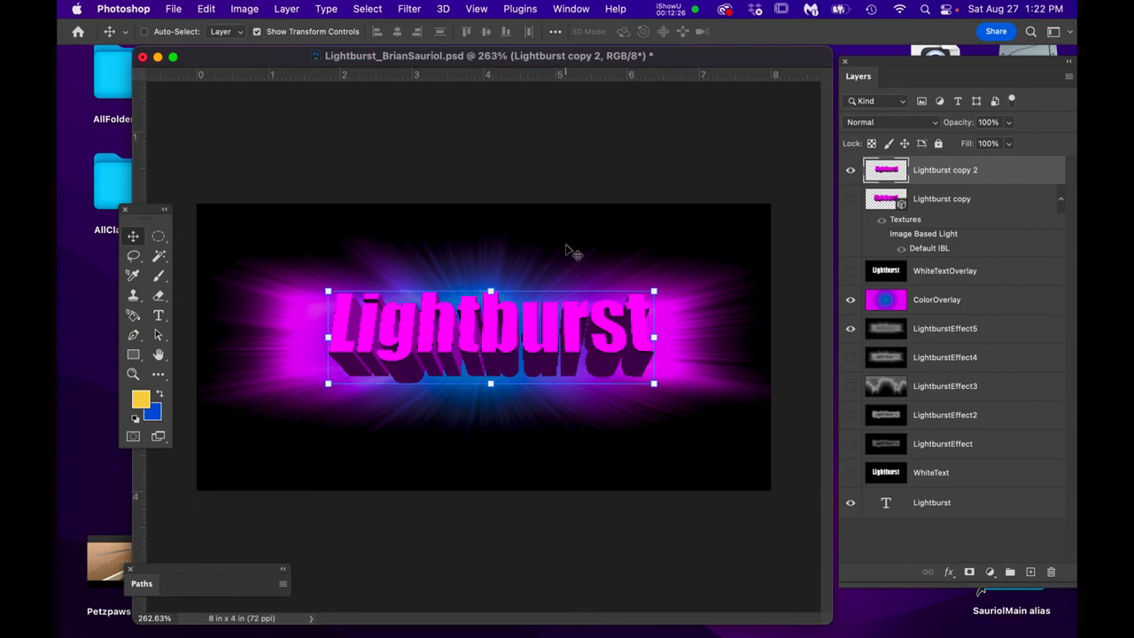